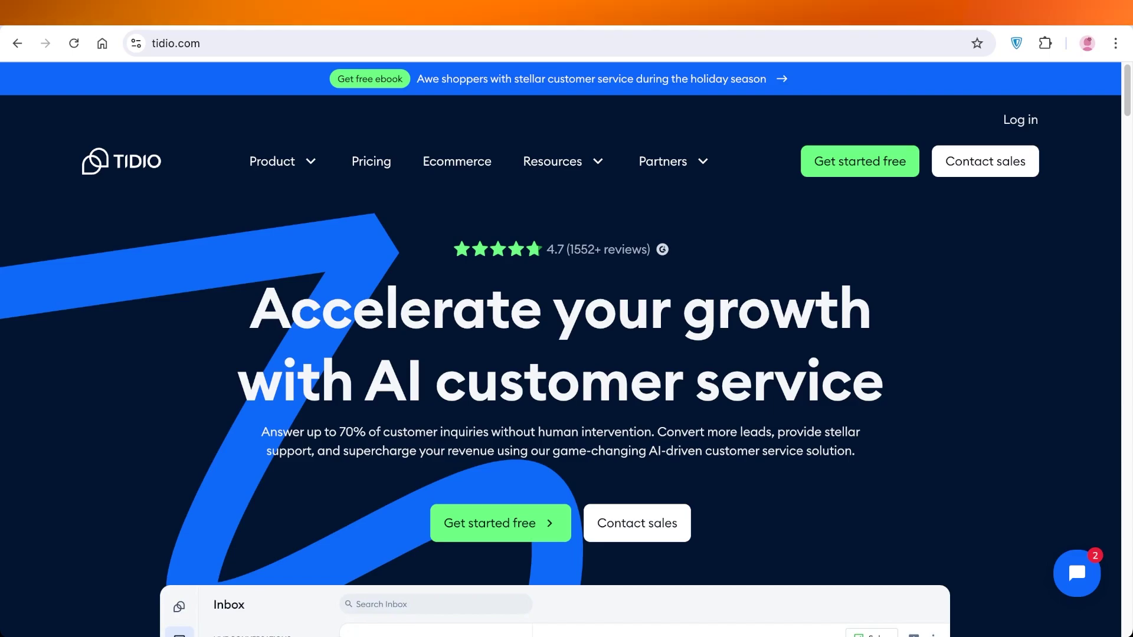
- Enter an email address and an account password in Tidio's sign-up form
scroll(566, 354, "down", 5)
scroll(566, 354, "down", 2)
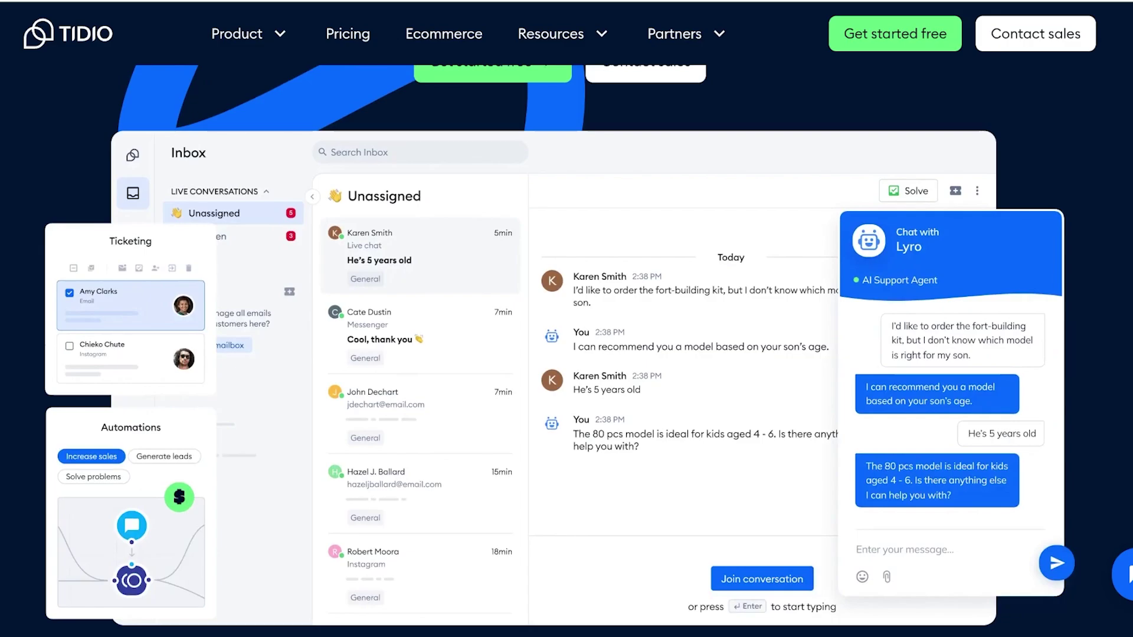
scroll(567, 354, "down", 6)
scroll(567, 354, "down", 7)
scroll(566, 354, "down", 3)
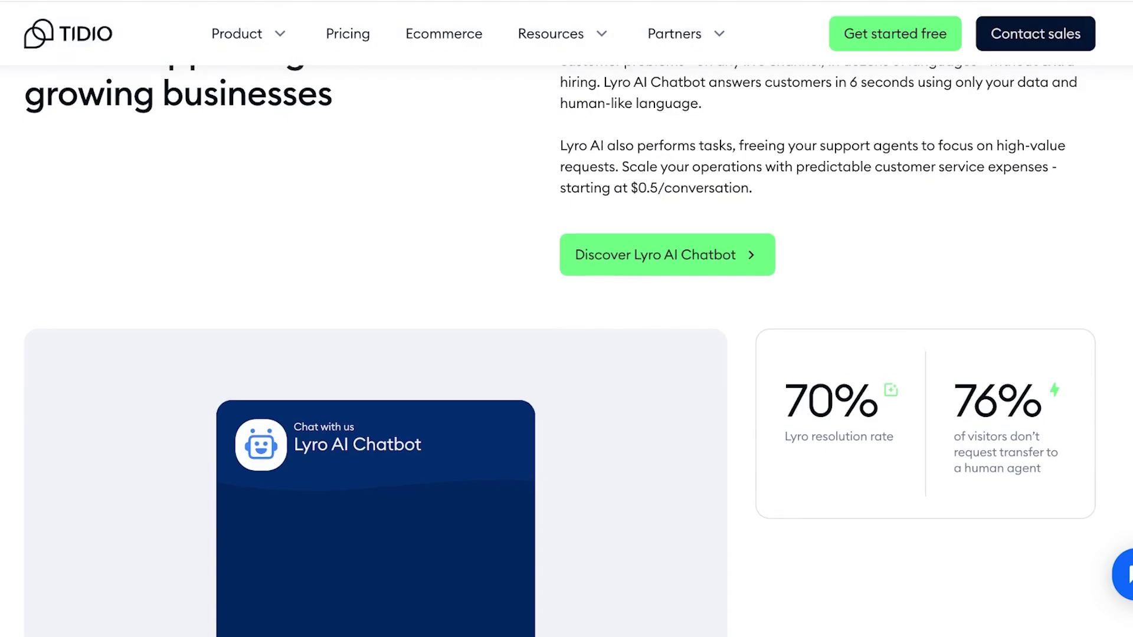
scroll(566, 354, "up", 8)
scroll(567, 354, "up", 12)
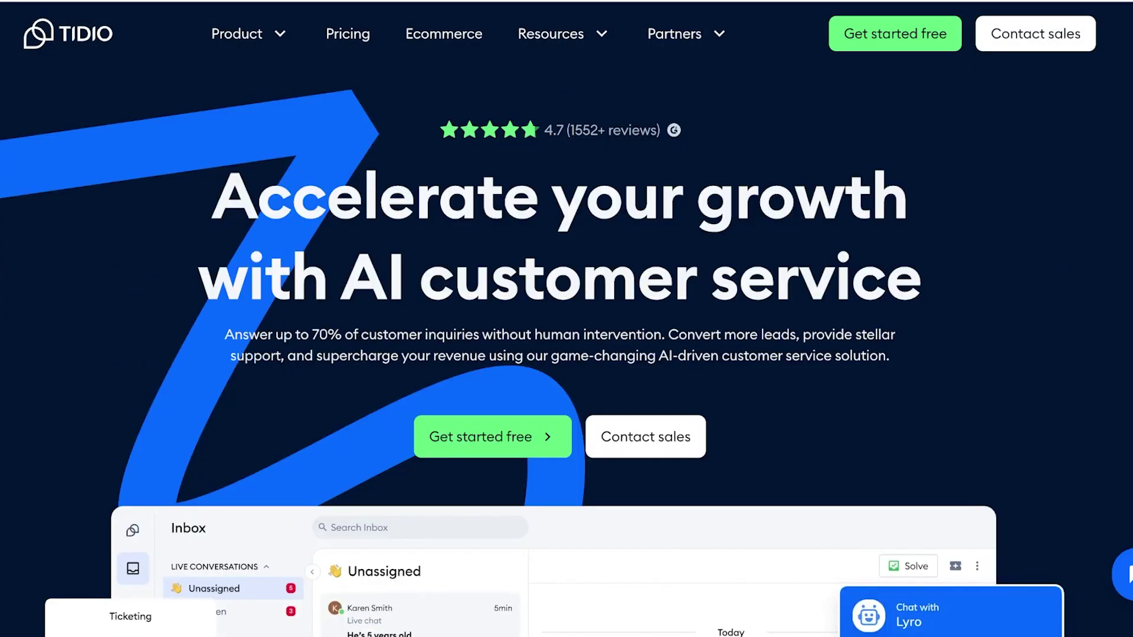
scroll(566, 354, "up", 2)
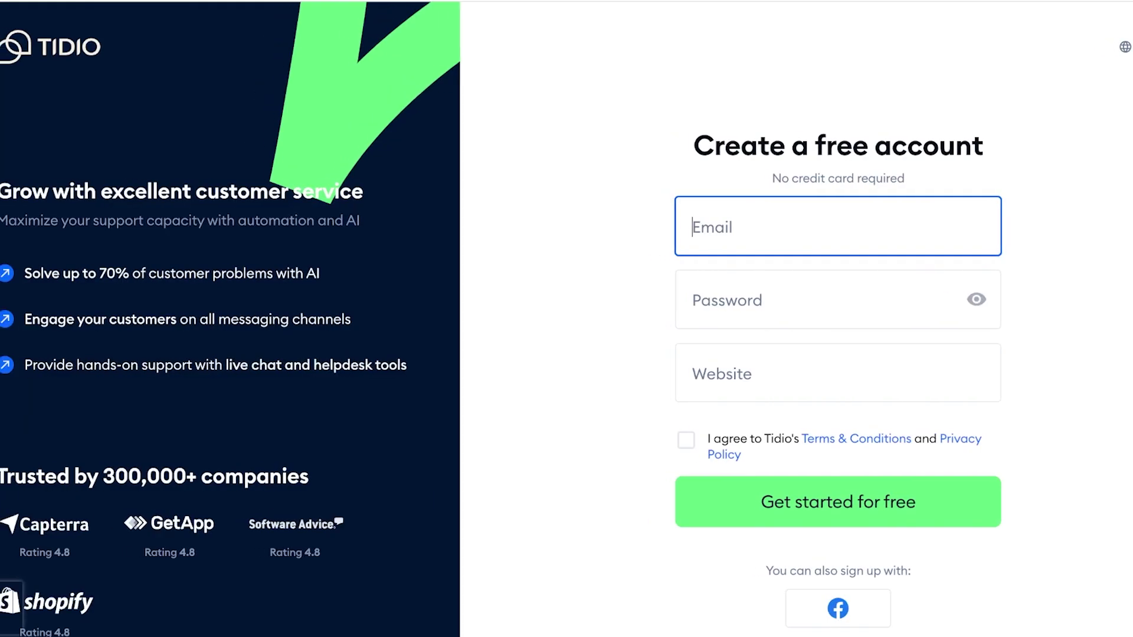
scroll(567, 318, "down", 1)
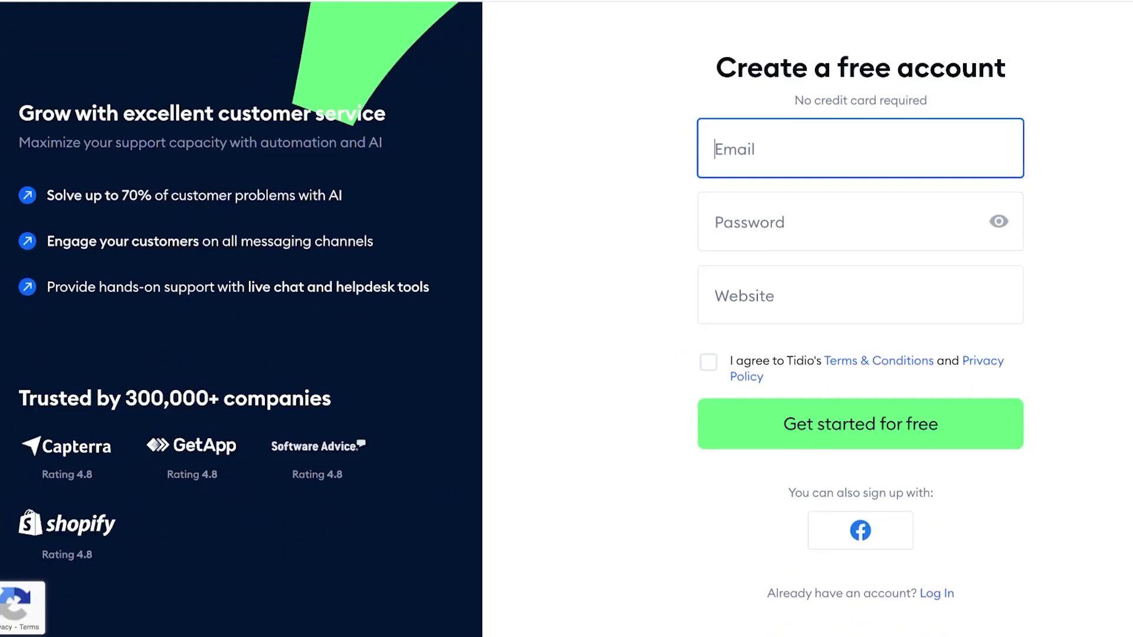
left_click(1013, 212)
type("a")
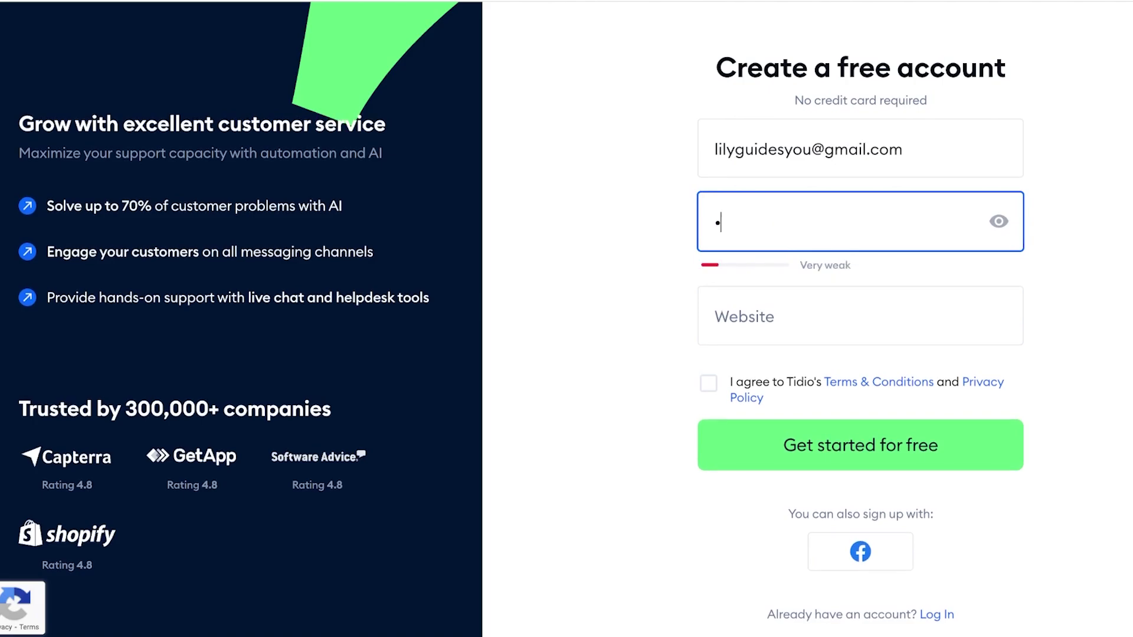
type("12")
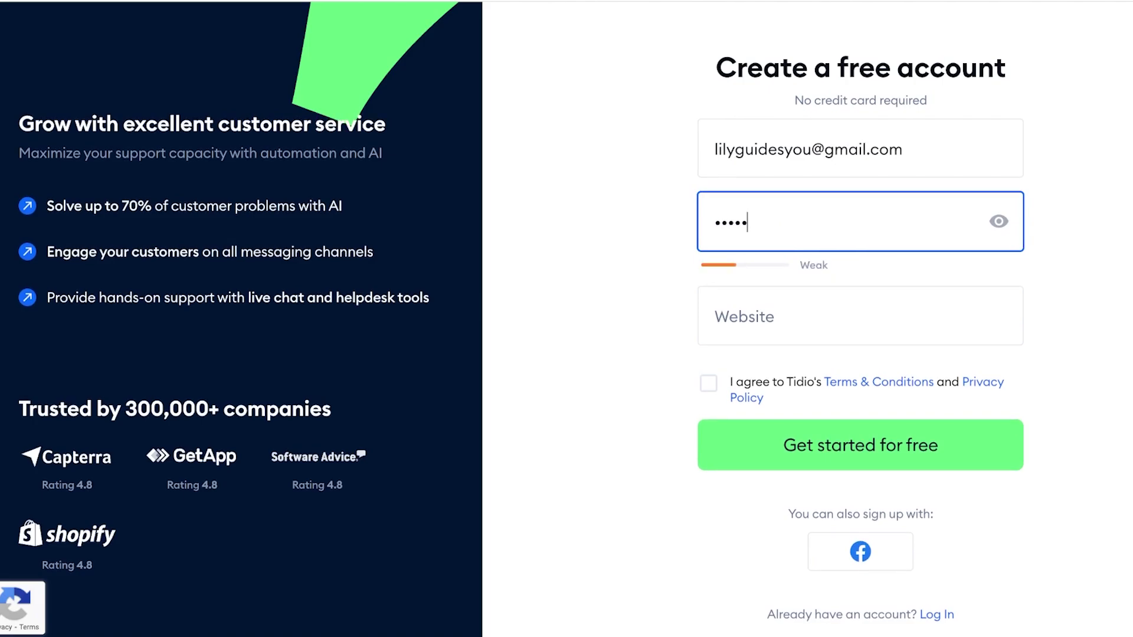
type("3456")
key("Tab")
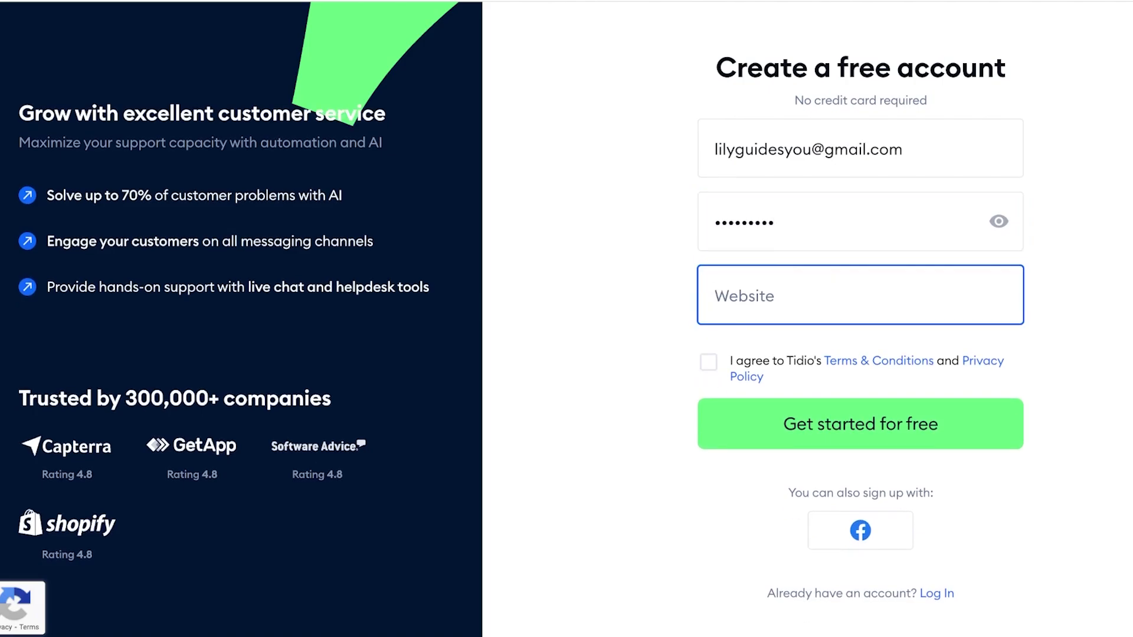
- Accept the terms, paste the myshopify store address as Website, and submit the sign-up
left_click(708, 362)
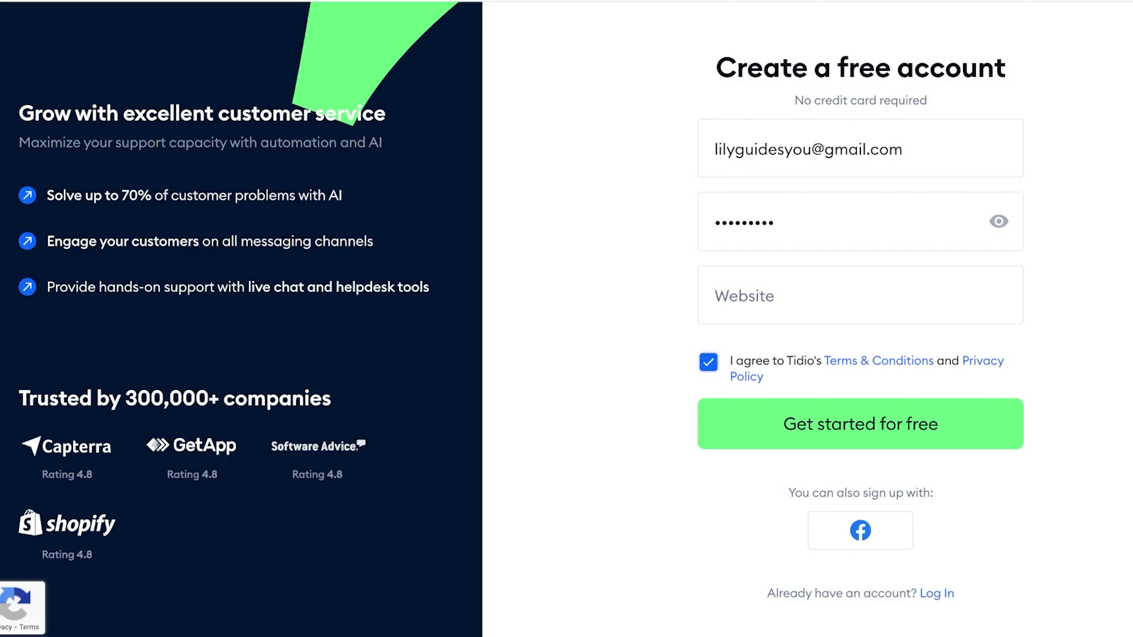
left_click(861, 295)
type("https://b839be-6e.myshopify.com/")
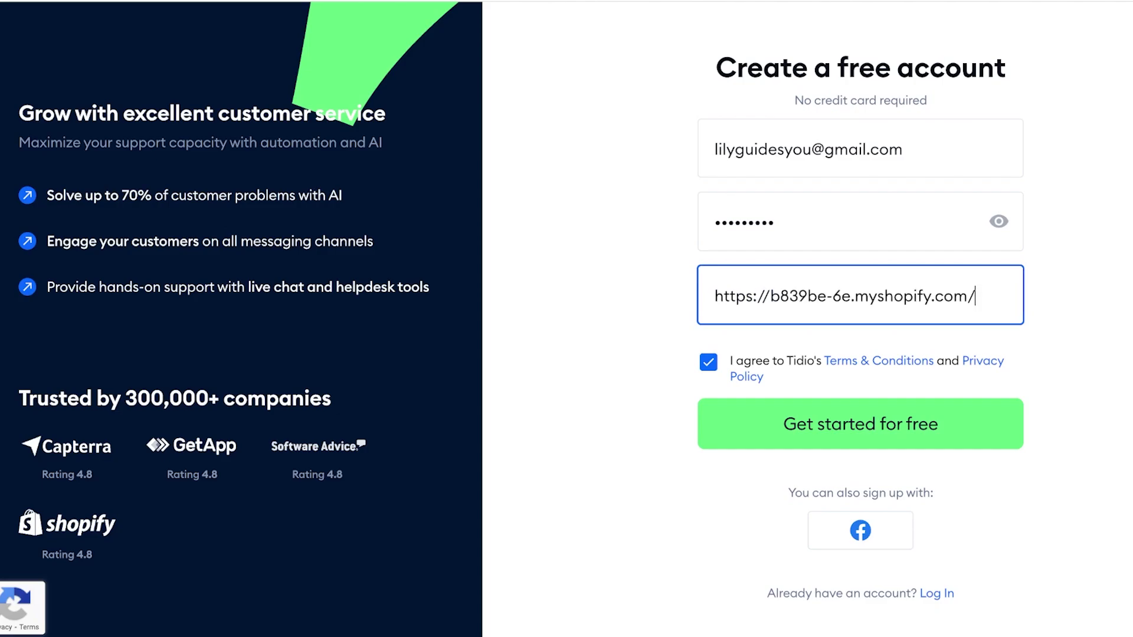
left_click(860, 424)
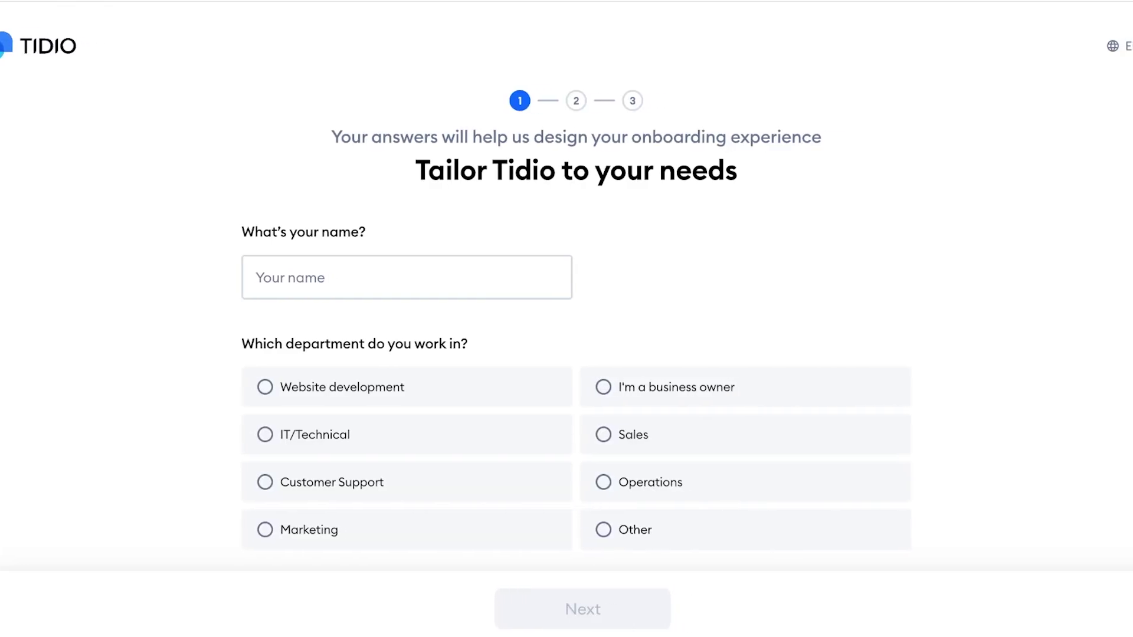
- Enter your name, choose business owner, and mark that you're just getting started
scroll(442, 366, "down", 5)
scroll(397, 366, "up", 5)
left_click(248, 278)
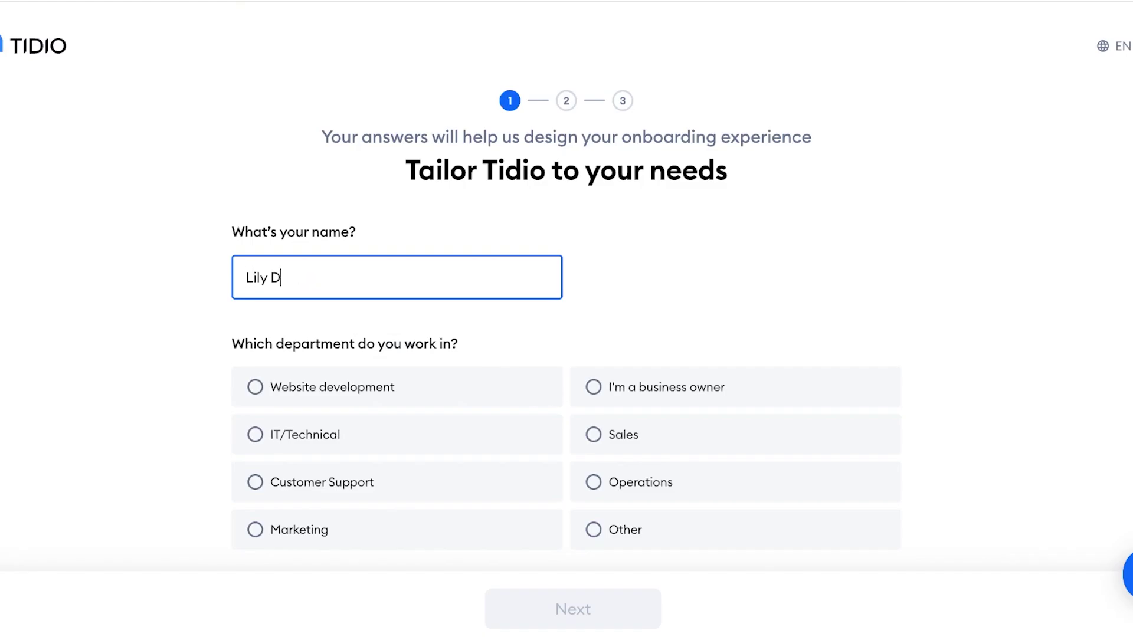
scroll(737, 431, "down", 2)
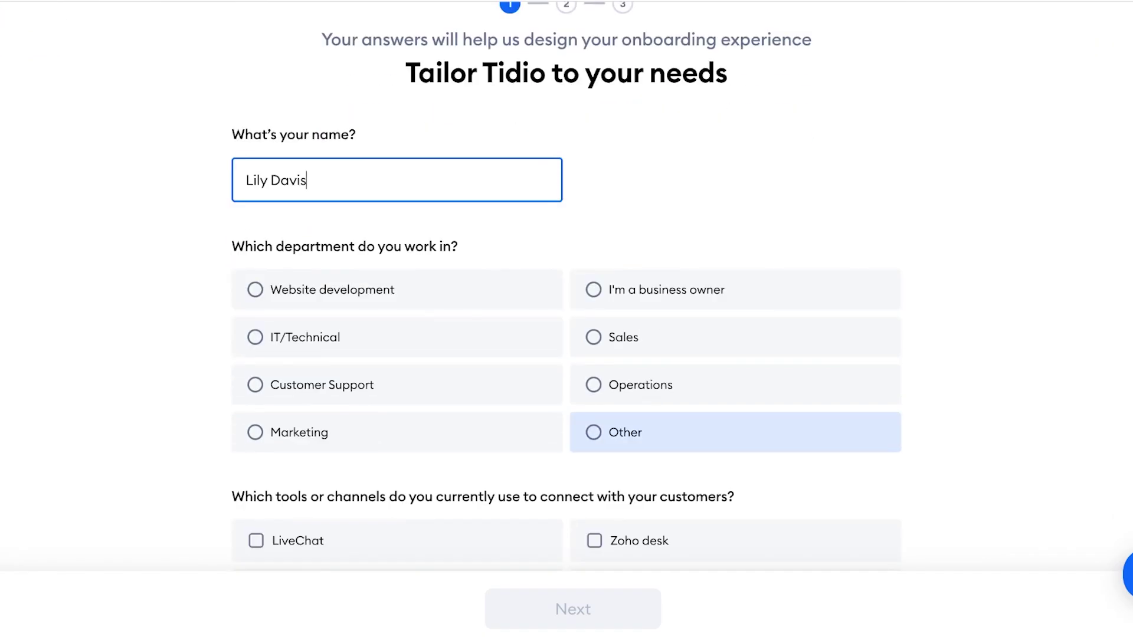
left_click(322, 385)
left_click(667, 290)
scroll(397, 317, "down", 4)
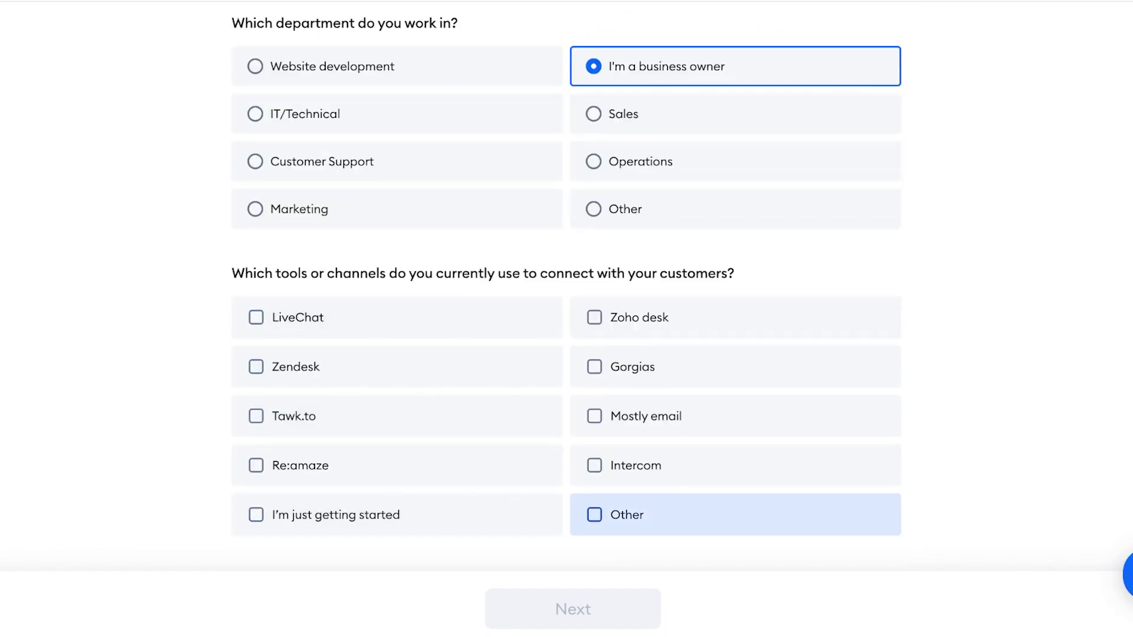
left_click(336, 515)
left_click(573, 609)
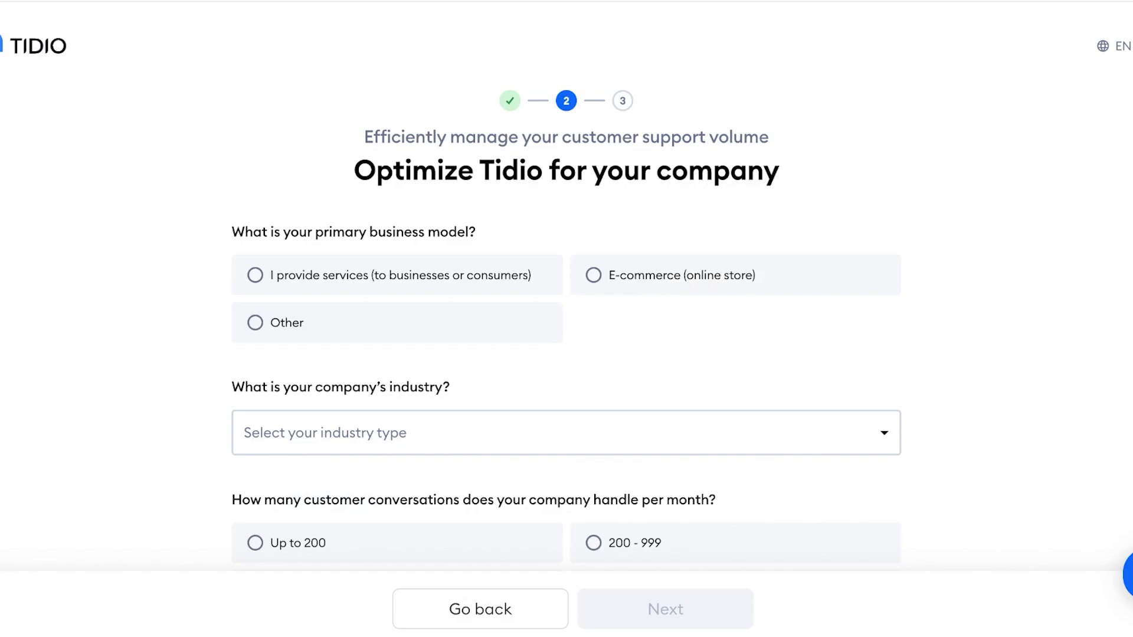
- Choose E-commerce, Fashion - Clothes, Shoes and Apparel, up to 200 conversations and up to 1 000 visitors
left_click(667, 275)
scroll(667, 275, "down", 1)
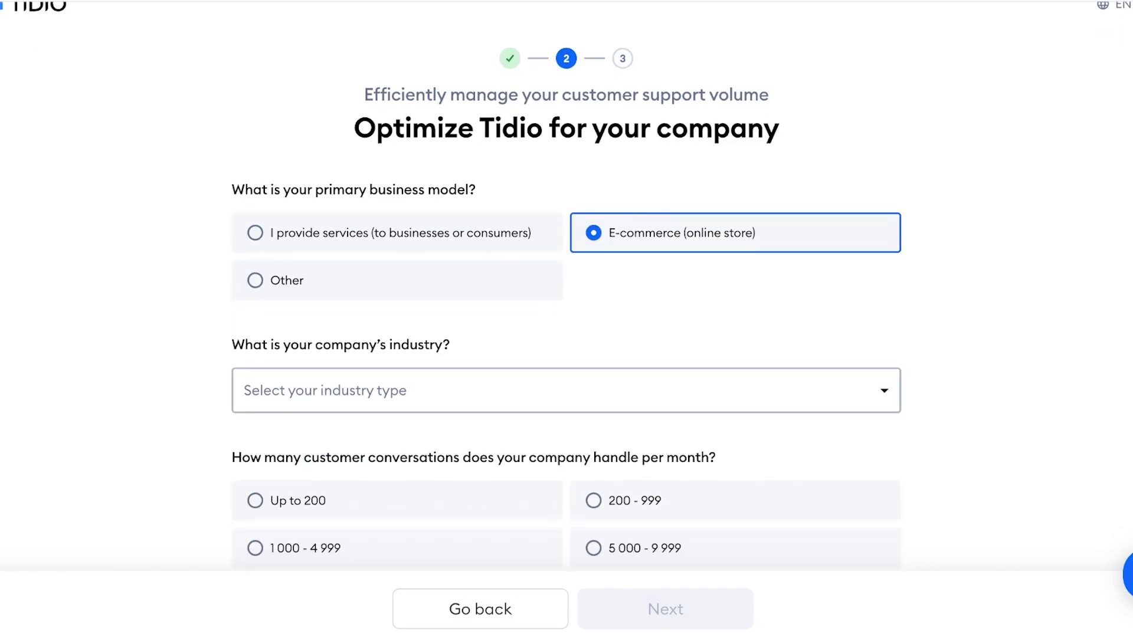
left_click(566, 390)
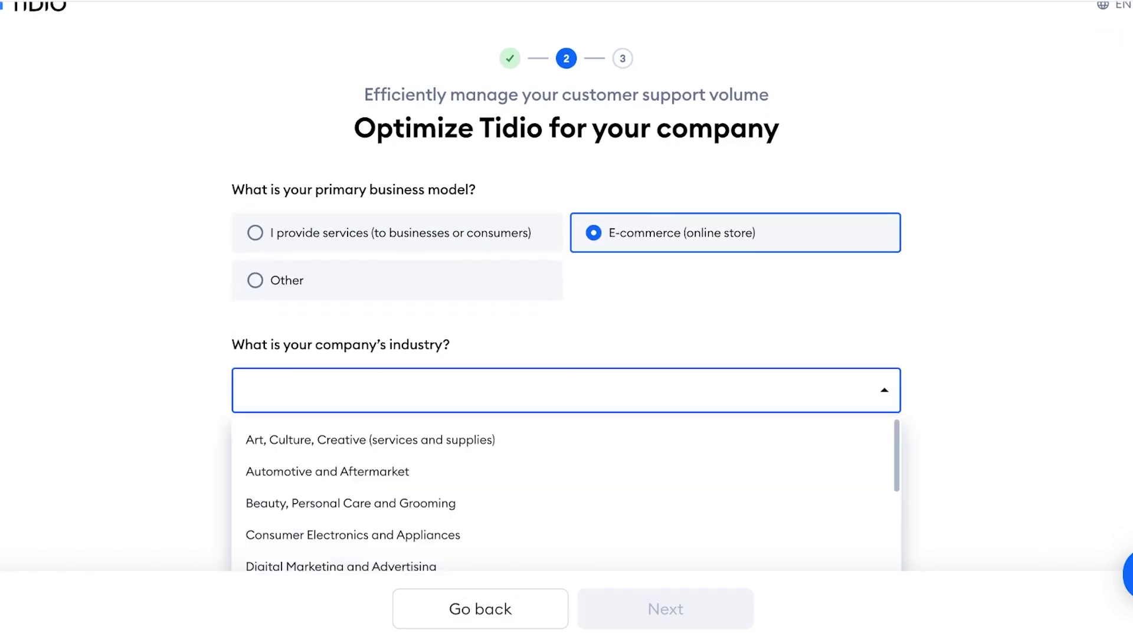
scroll(413, 490, "down", 6)
scroll(413, 490, "up", 8)
type("Clo")
key("Return")
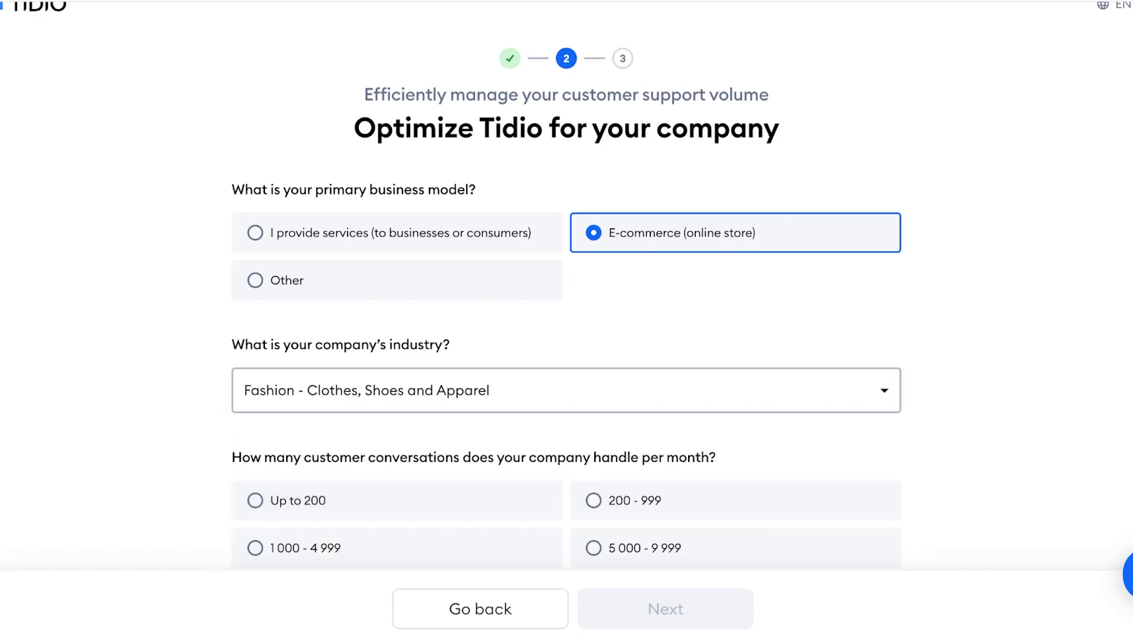
scroll(389, 398, "down", 3)
left_click(354, 304)
scroll(395, 354, "down", 2)
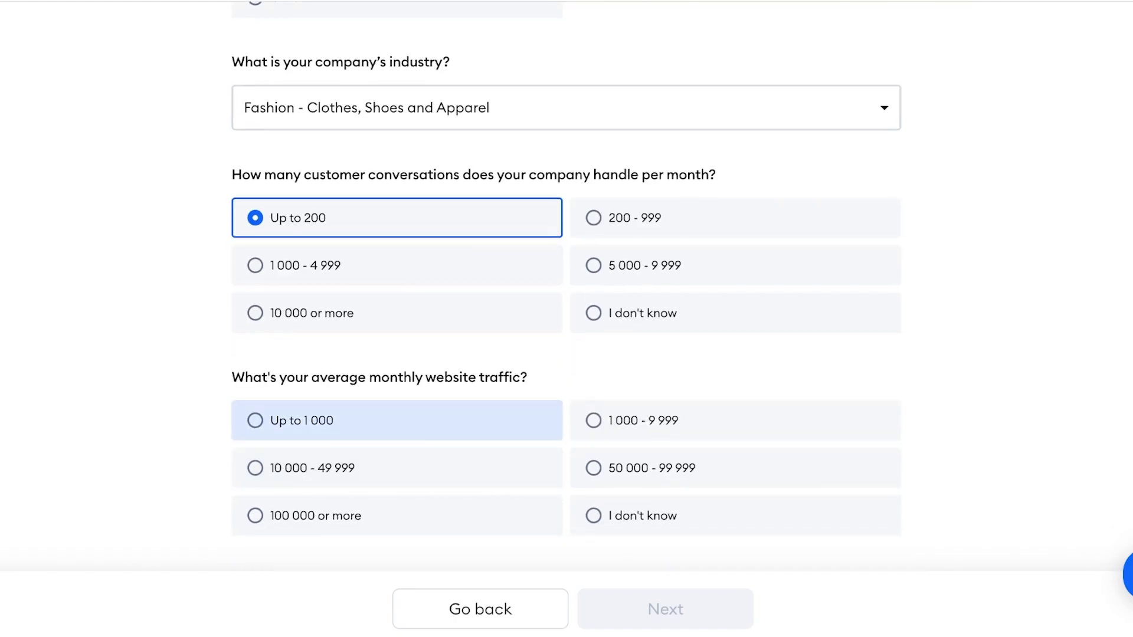
left_click(354, 421)
left_click(665, 609)
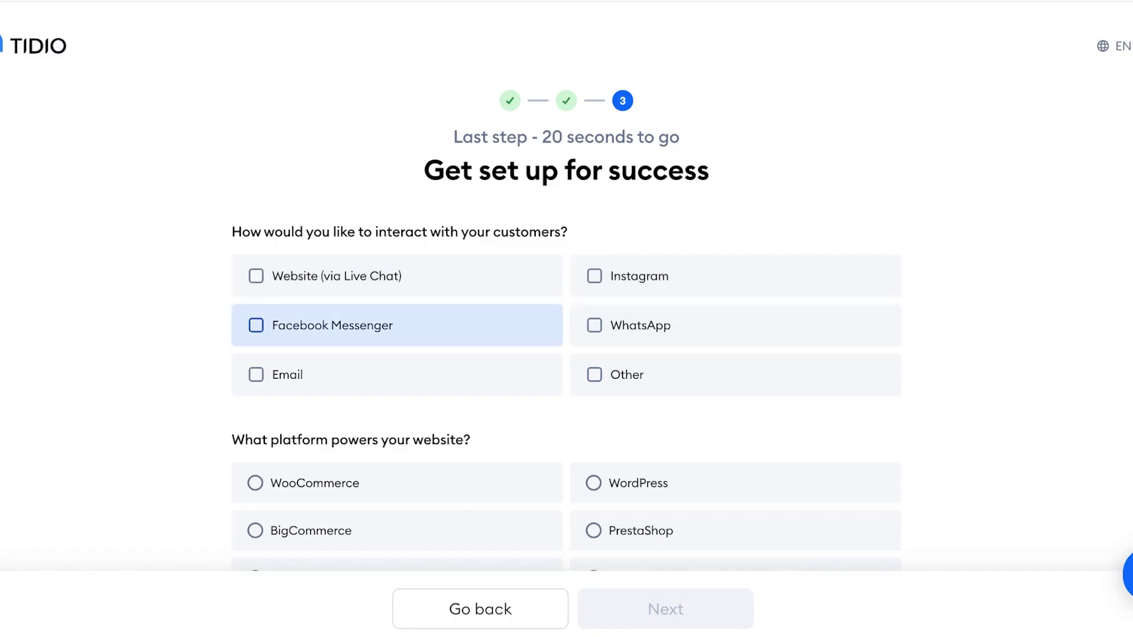
- Select Website (via Live Chat) as the only channel and Shopify as the platform
left_click(641, 325)
left_click(336, 276)
left_click(640, 325)
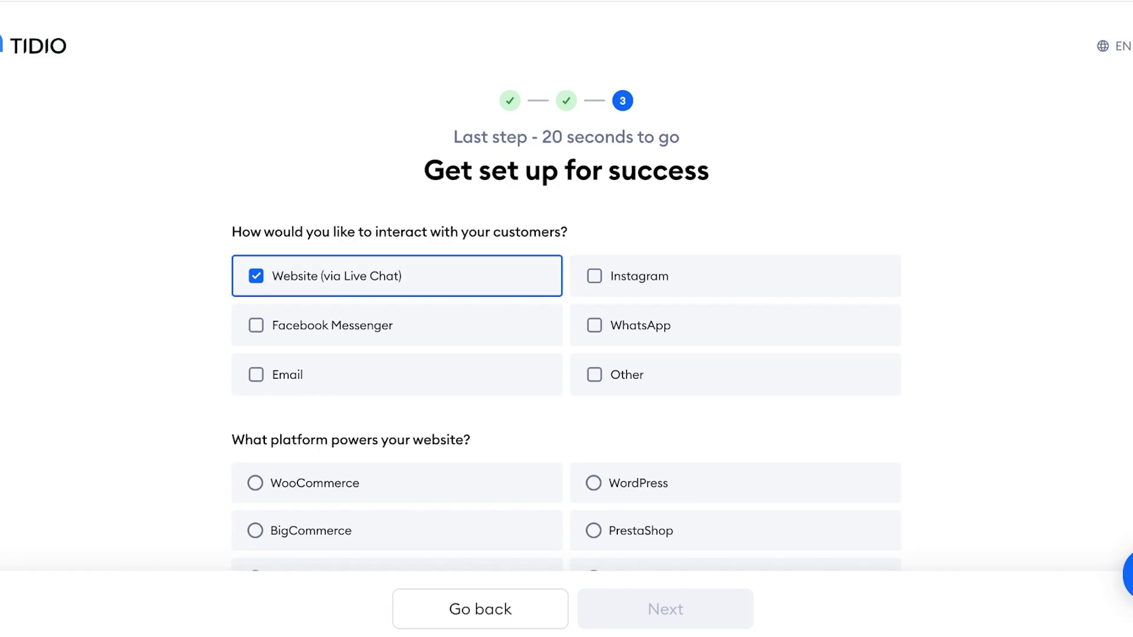
scroll(395, 330, "down", 1)
scroll(395, 372, "down", 2)
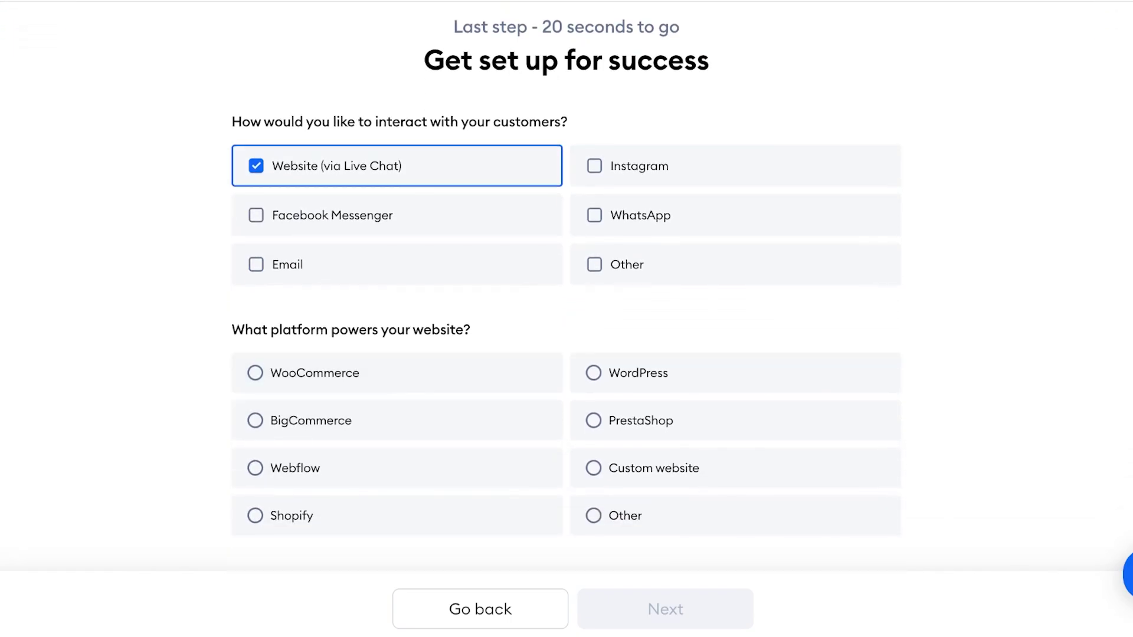
left_click(397, 516)
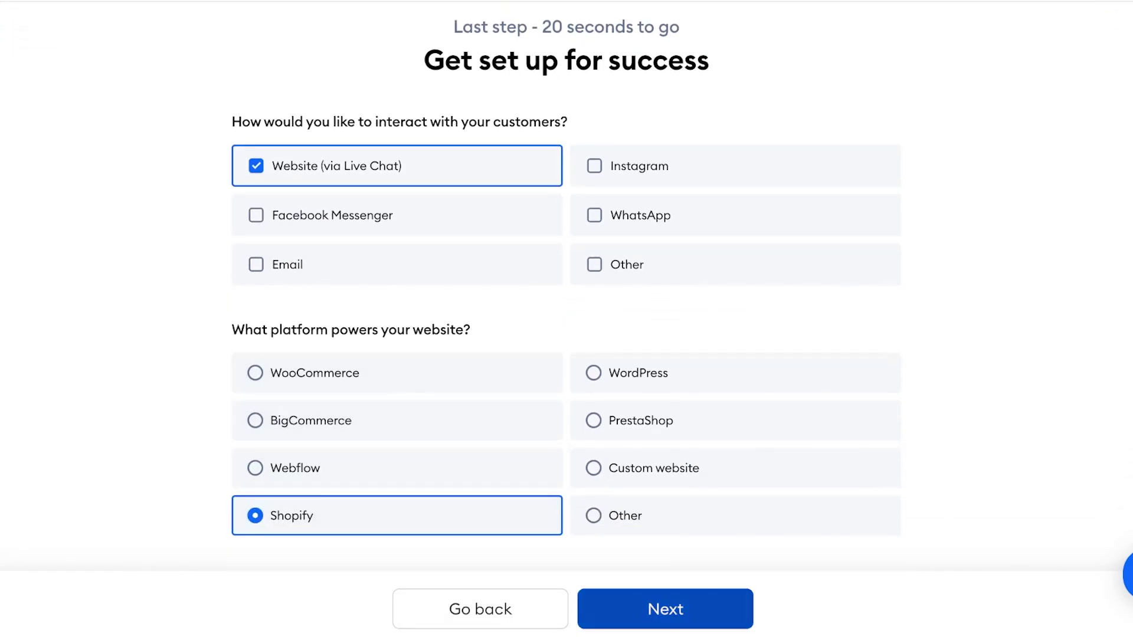
left_click(665, 609)
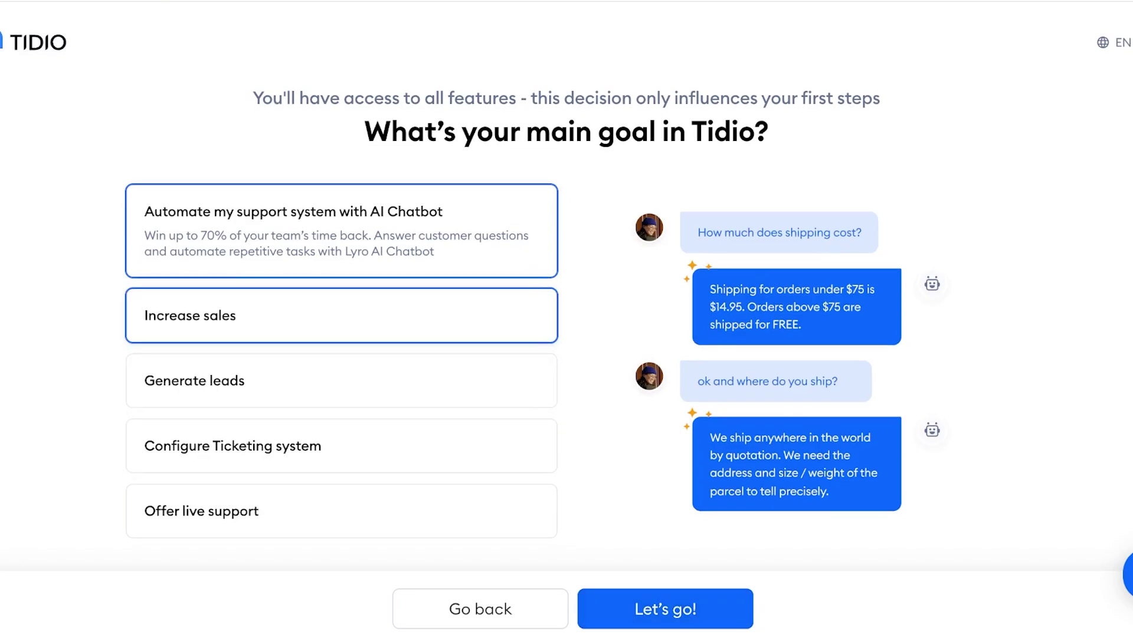
- Pick Increase sales as the main goal, finish onboarding, and dismiss the trial welcome
scroll(342, 319, "down", 1)
scroll(342, 318, "down", 1)
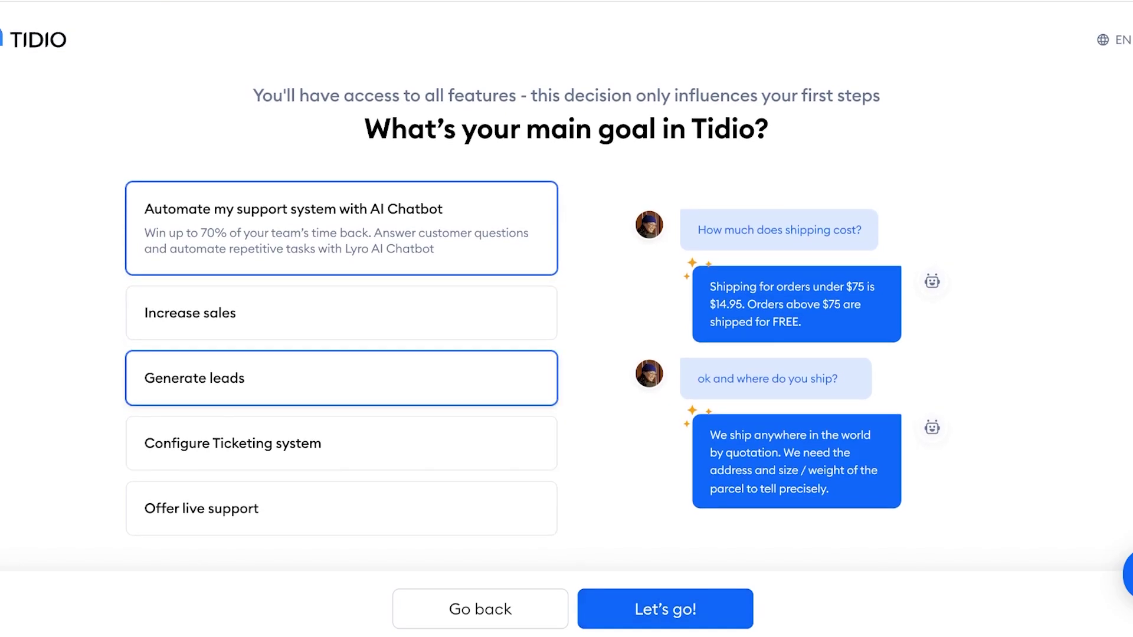
left_click(295, 313)
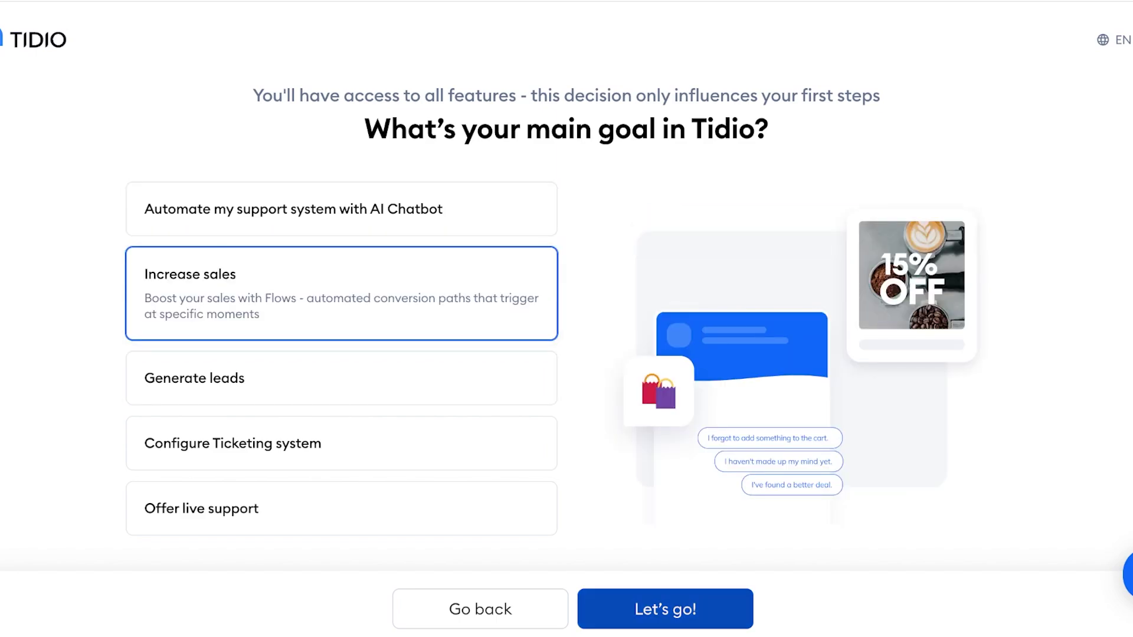
left_click(665, 609)
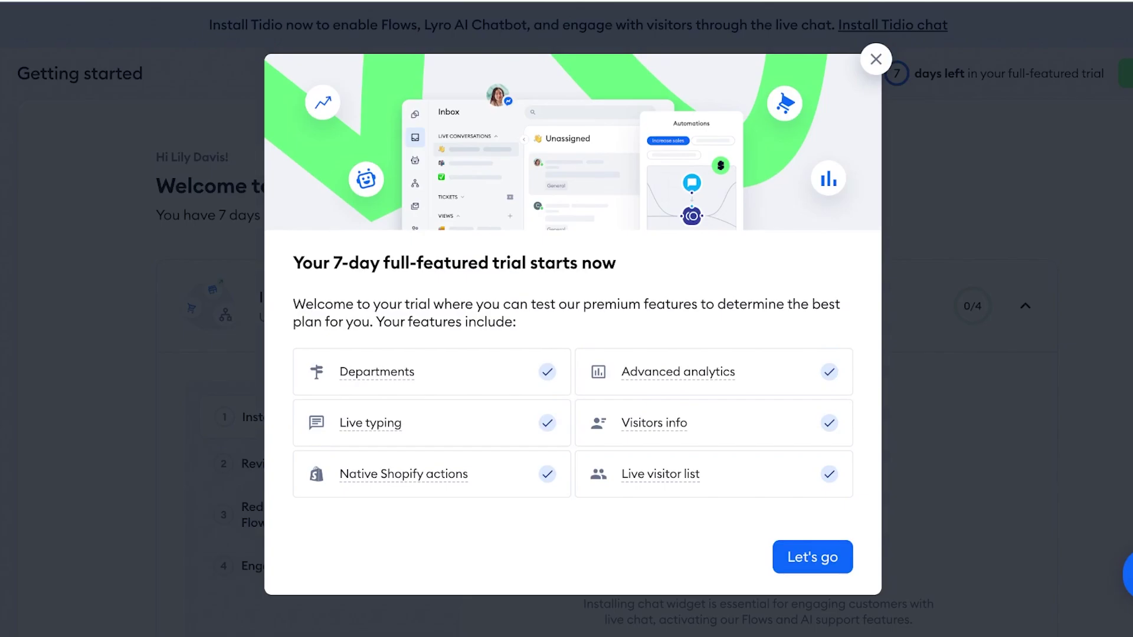
left_click(876, 59)
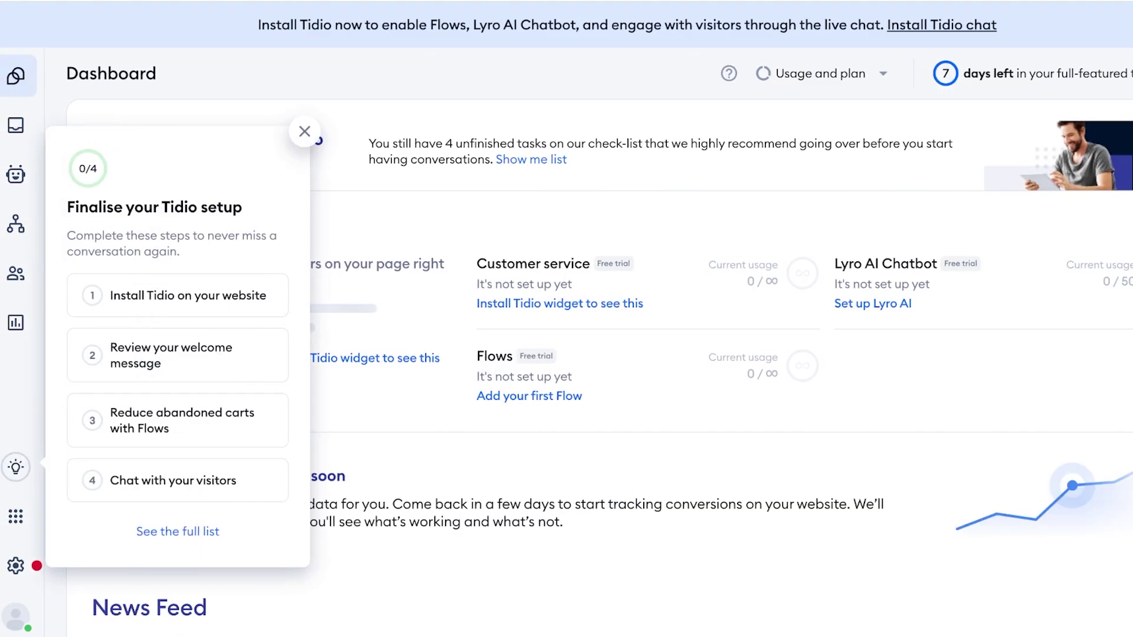
- Close the checklist and read the Lyro AI Chatbot page, highlighting its up to 70% claim
key("Escape")
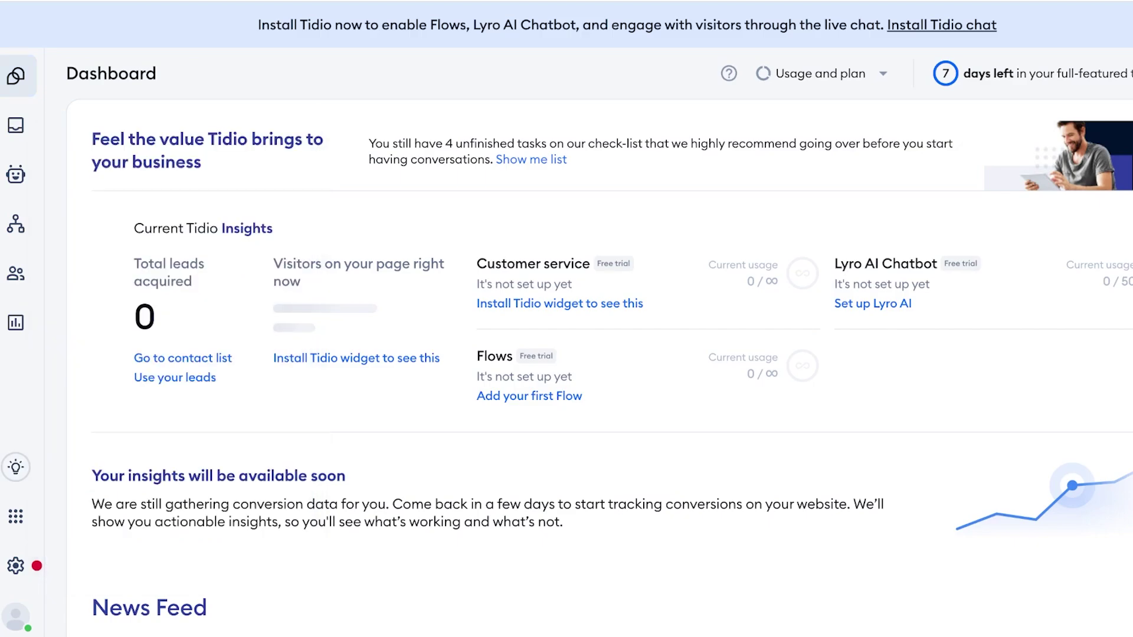
left_click(15, 125)
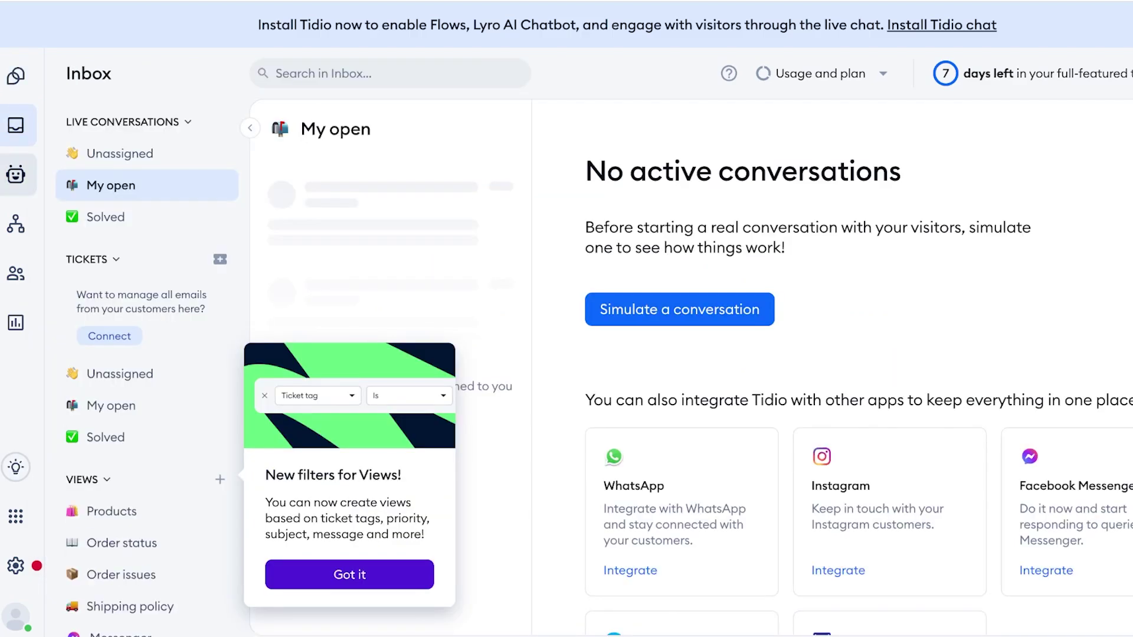
left_click(15, 174)
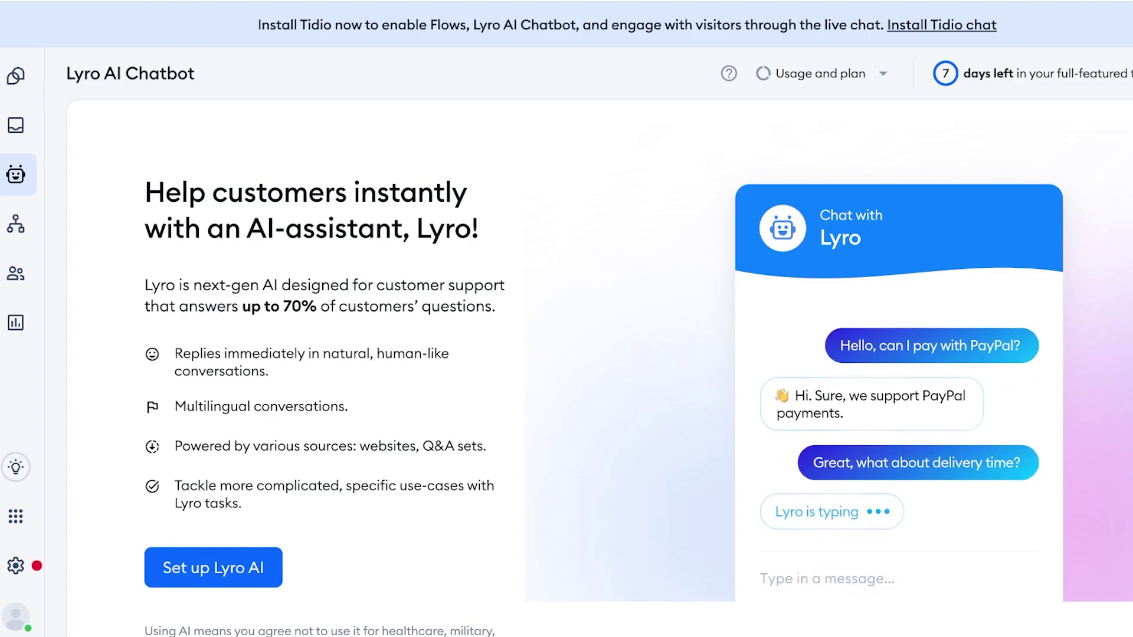
left_click_drag(225, 285, 406, 285)
left_click_drag(242, 306, 317, 306)
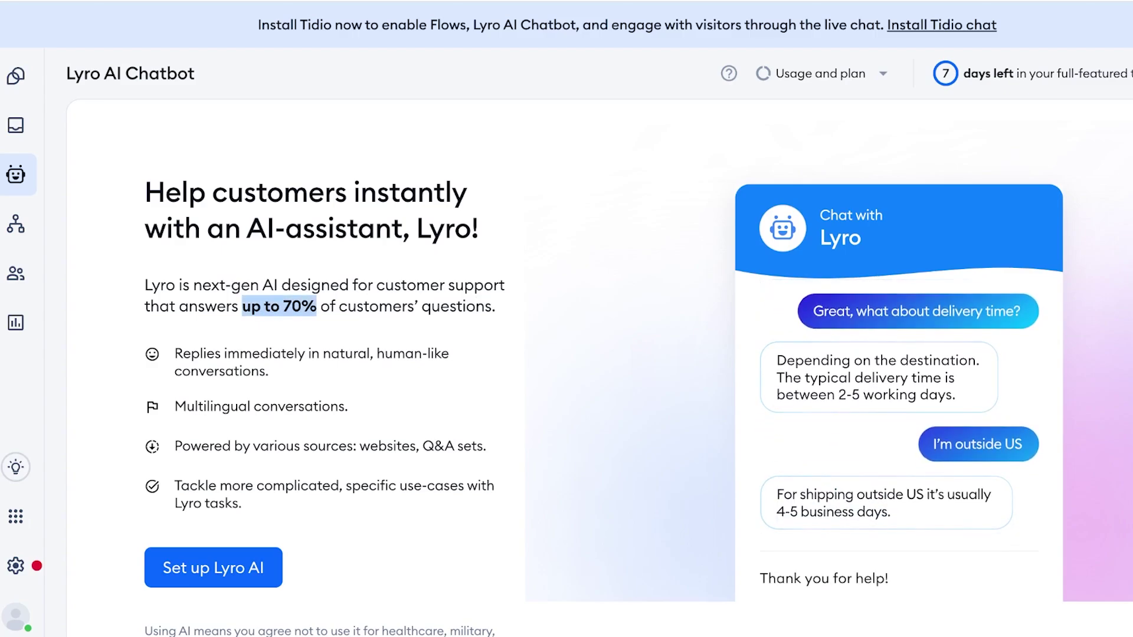
- Look through Flows, Customers and Analytics, then return to Inbox and dismiss the Views announcement
left_click(15, 224)
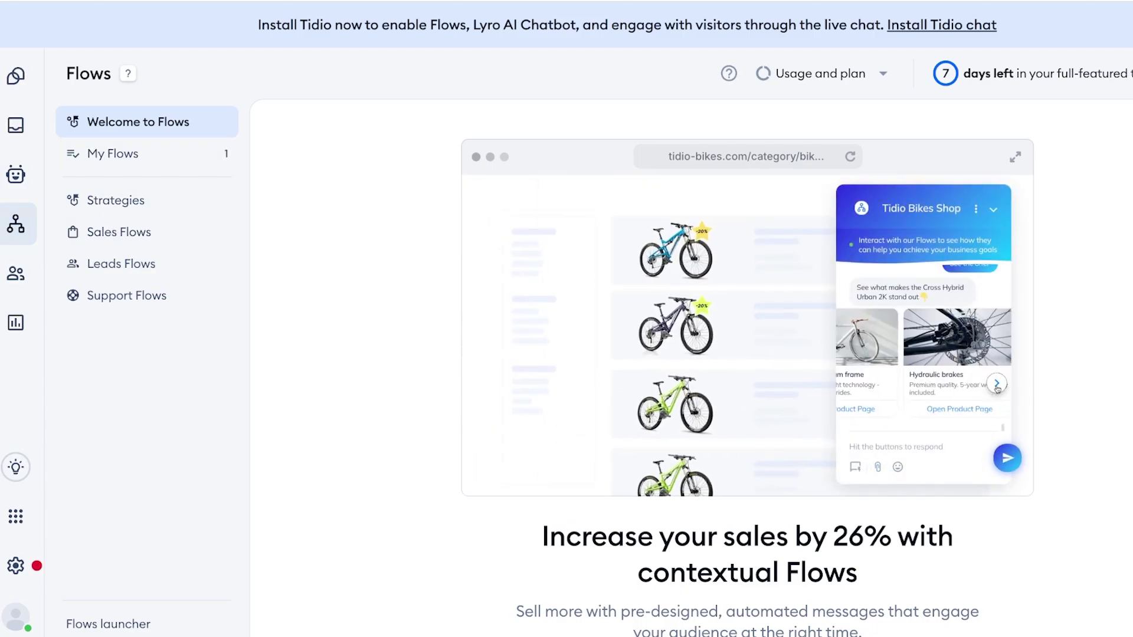
left_click(15, 273)
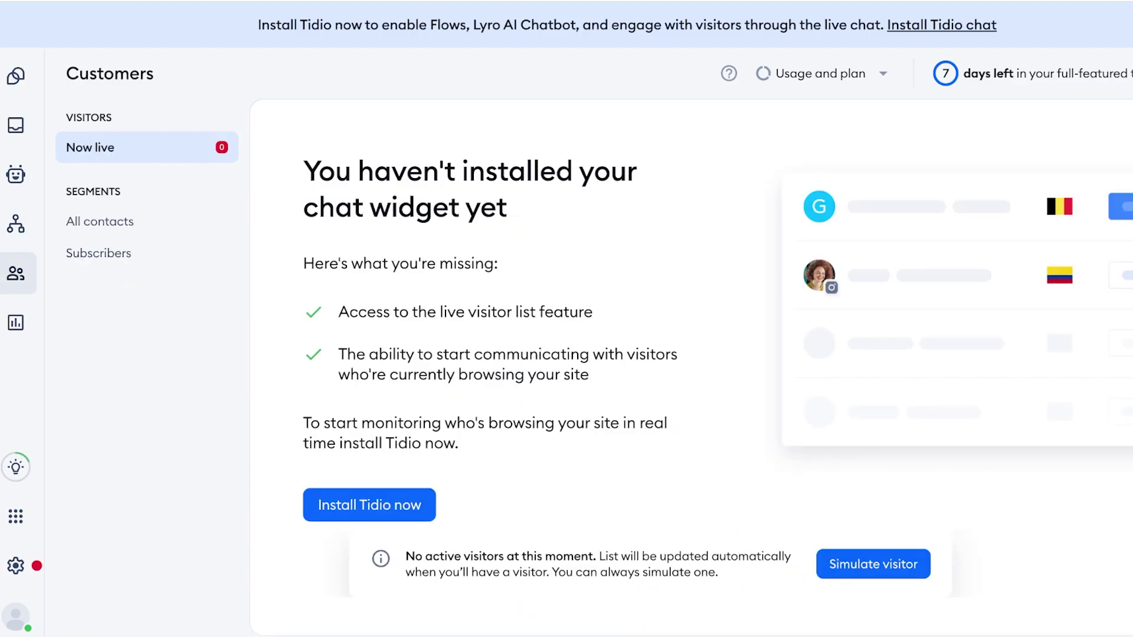
left_click(15, 322)
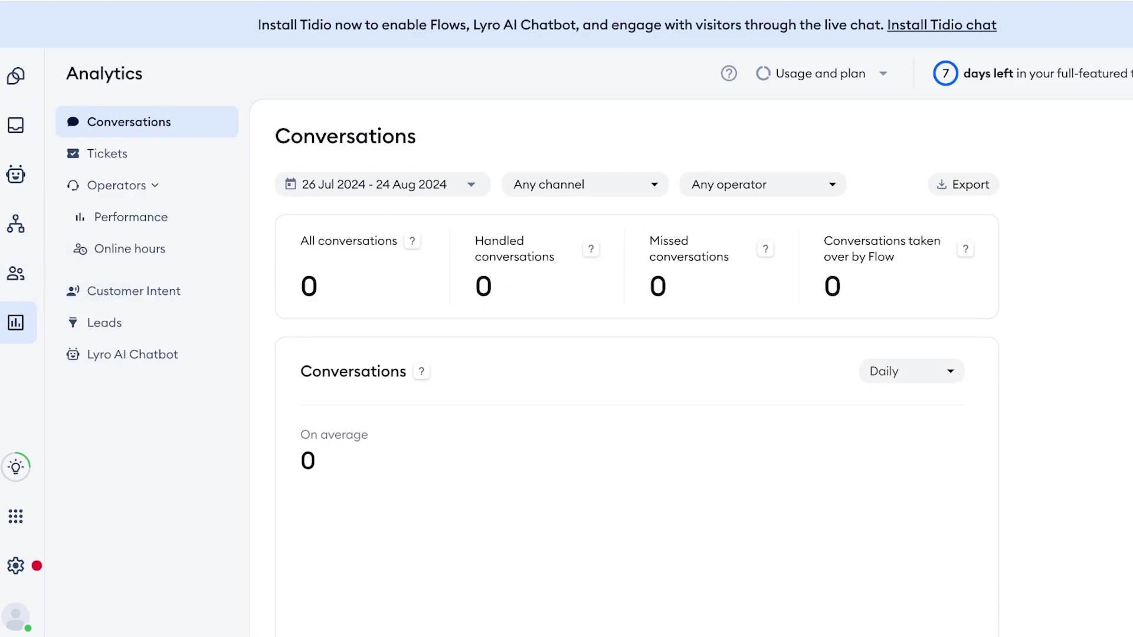
left_click(15, 125)
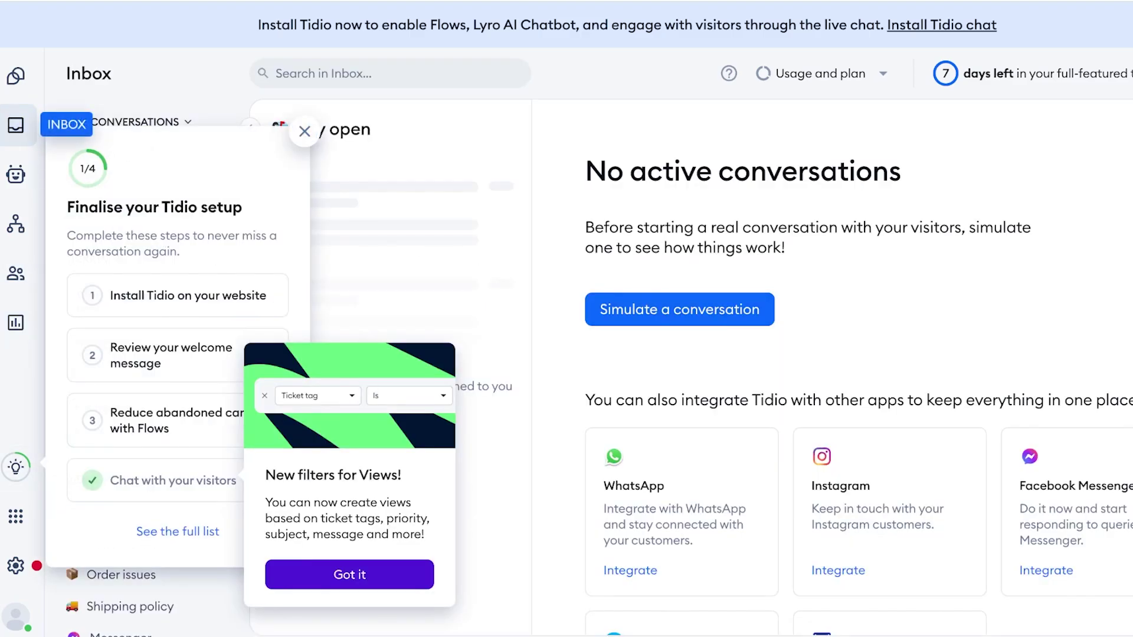
left_click(349, 574)
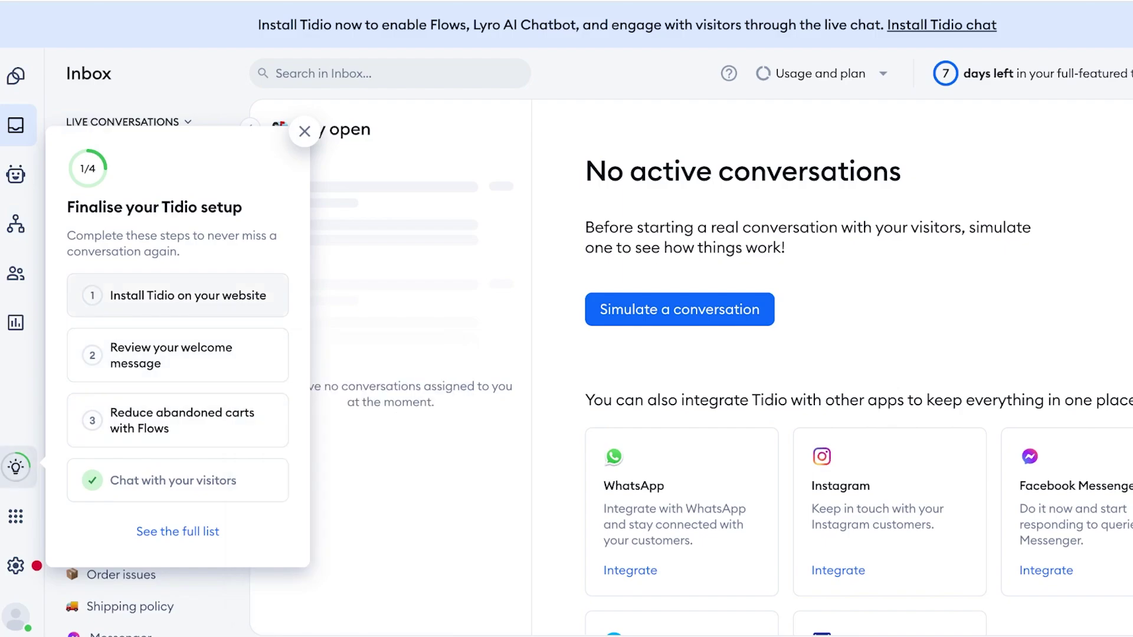
- Enter the store's subdomain as the Shopify store name, connect, and approve installing Tidio
left_click(177, 295)
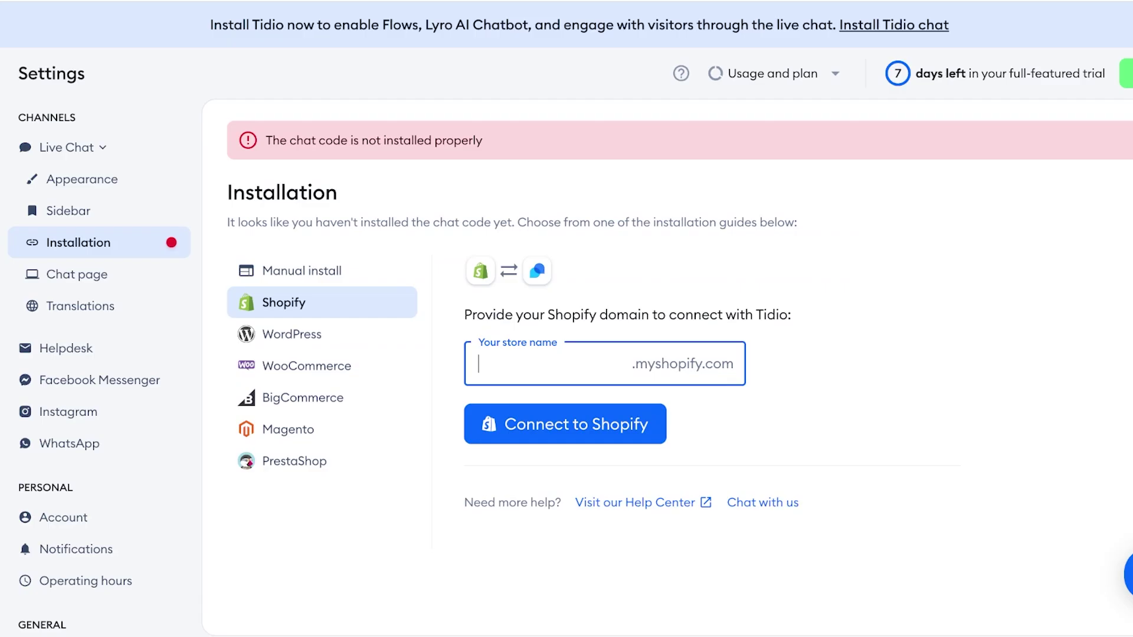
type("https://b839be-6e.myshopify.com/")
key("ctrl+shift+Left")
key("ctrl+shift+Left")
key("ctrl+shift+Left")
key("BackSpace")
key("BackSpace")
key("ctrl+Left")
key("ctrl+Left")
key("shift+Home")
key("BackSpace")
key("Tab")
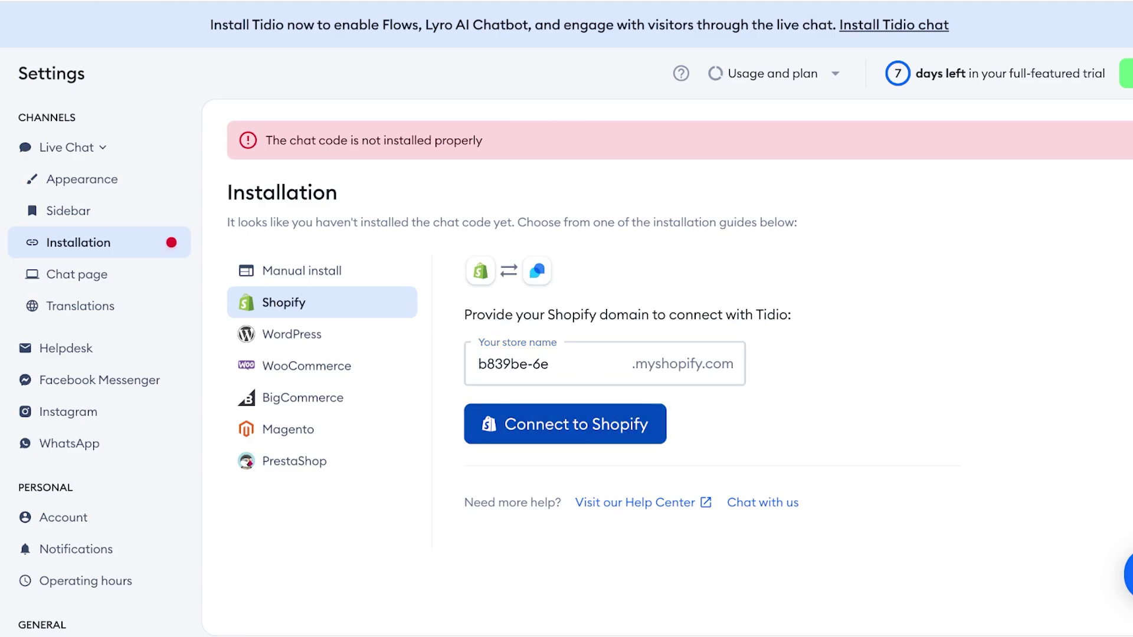
key("Return")
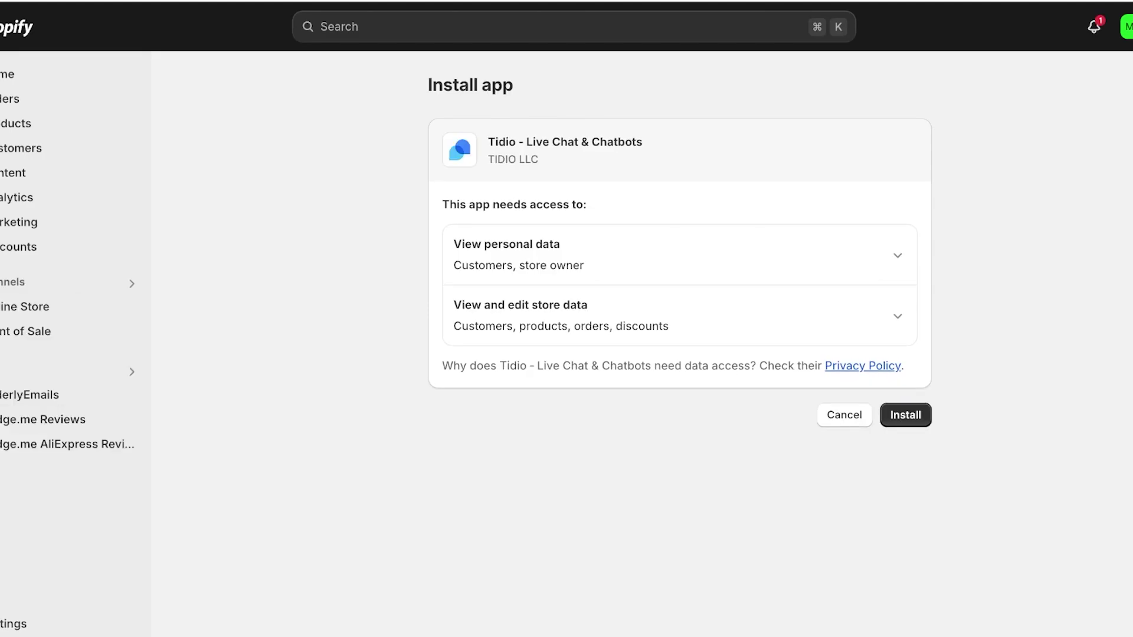
key("Return")
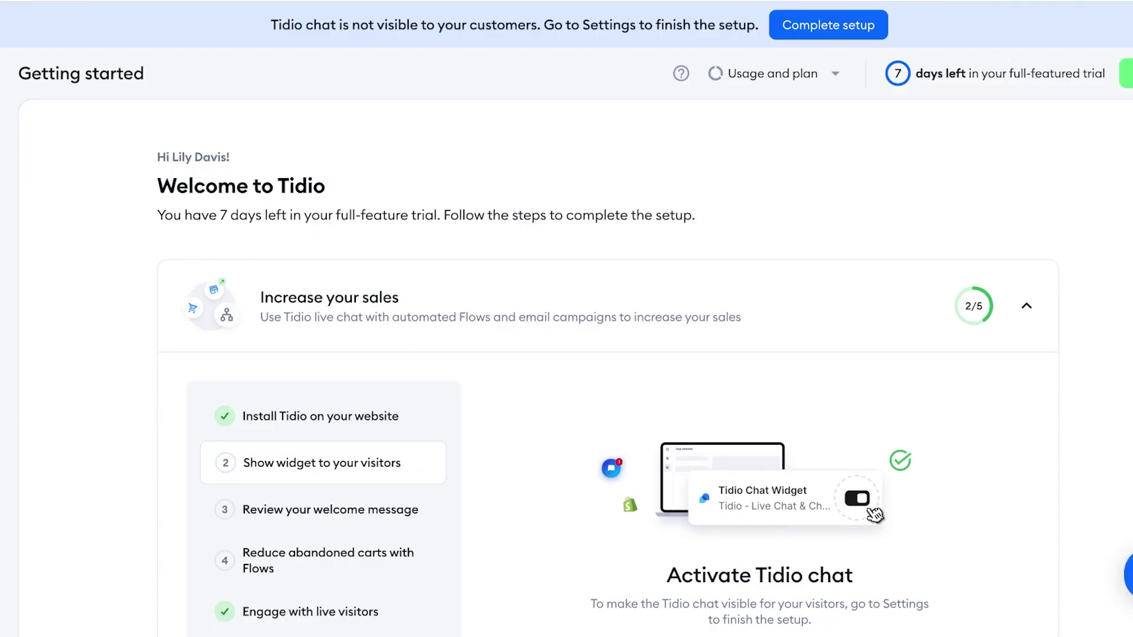
- Open the remaining Complete Tidio setup steps from Getting started and close their popup
scroll(604, 366, "down", 3)
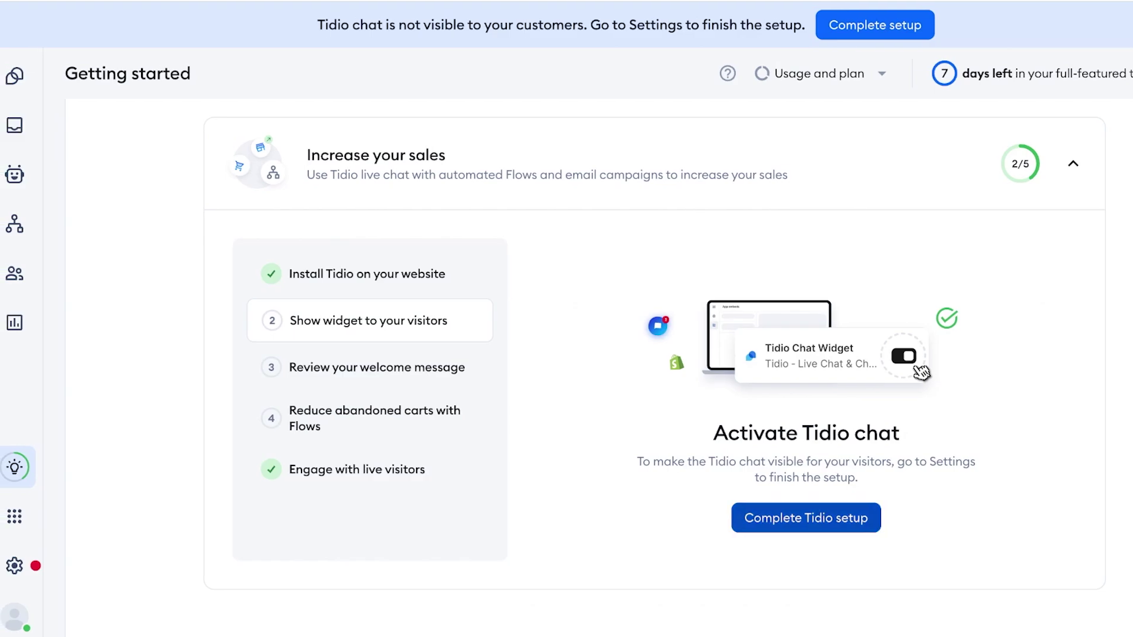
left_click(805, 517)
key("Escape")
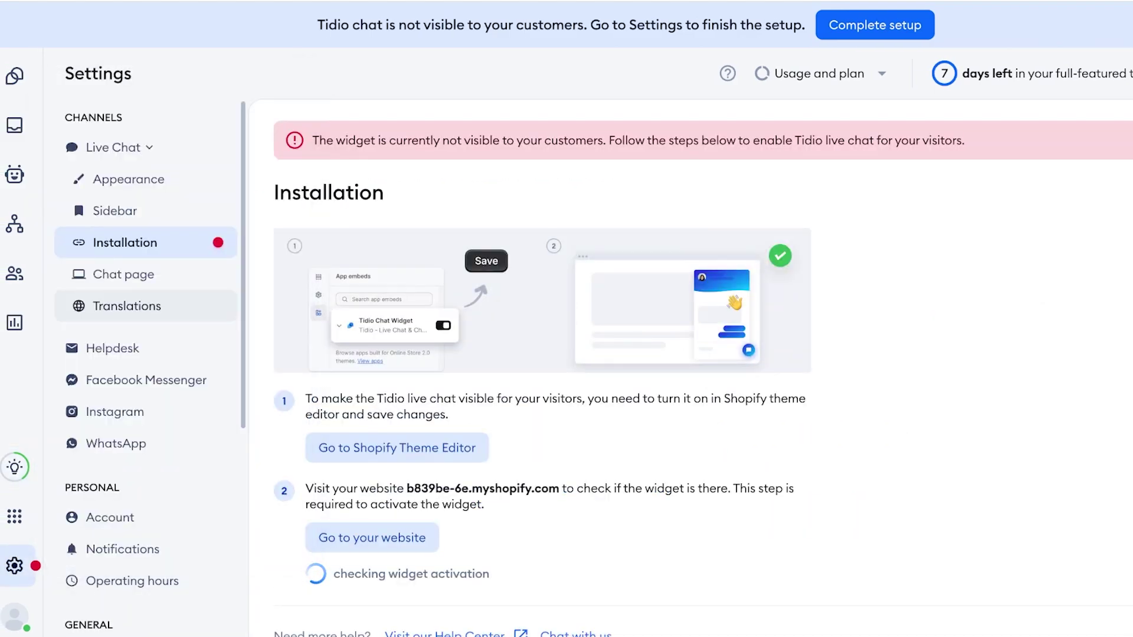
scroll(702, 366, "down", 1)
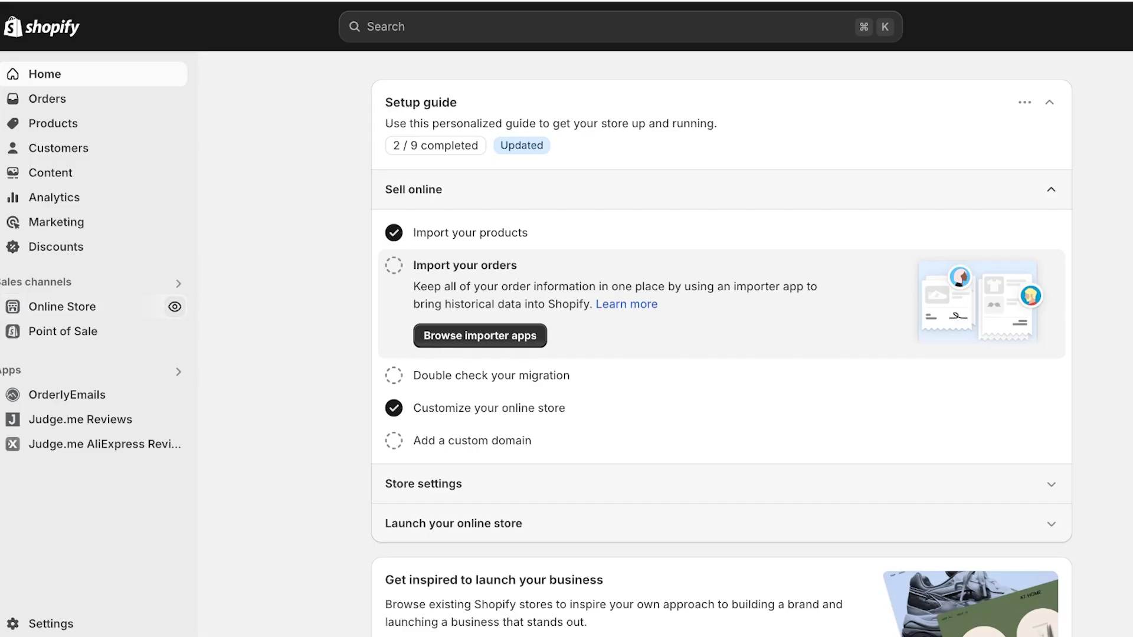
- In the live Dawn theme editor's App embeds, enable the Tidio Chat Widget
left_click(62, 306)
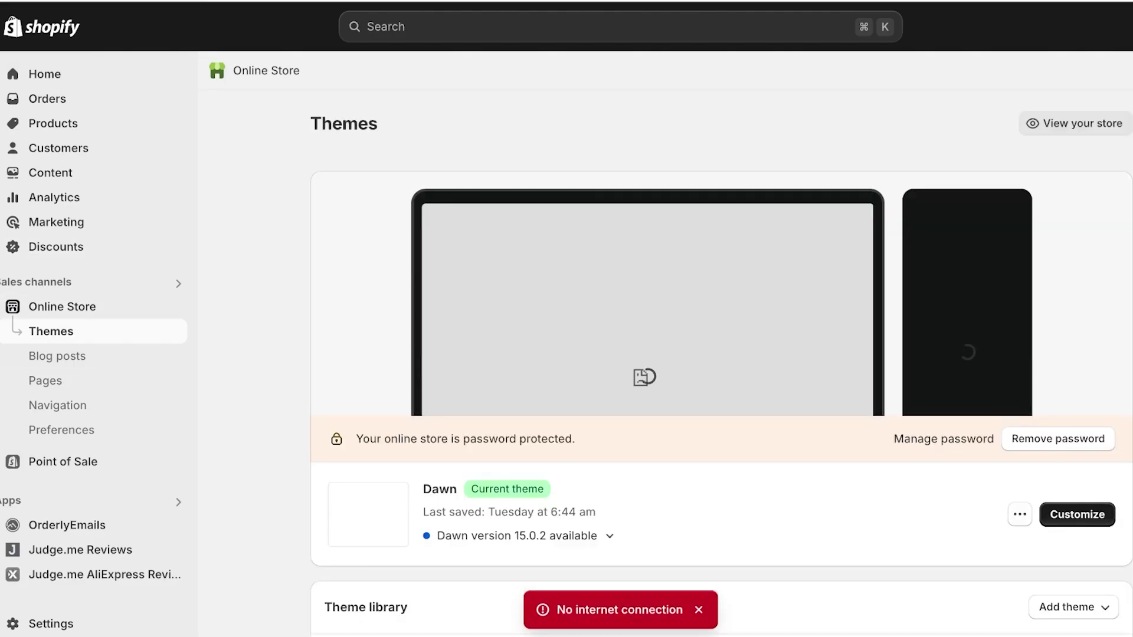
left_click(1077, 514)
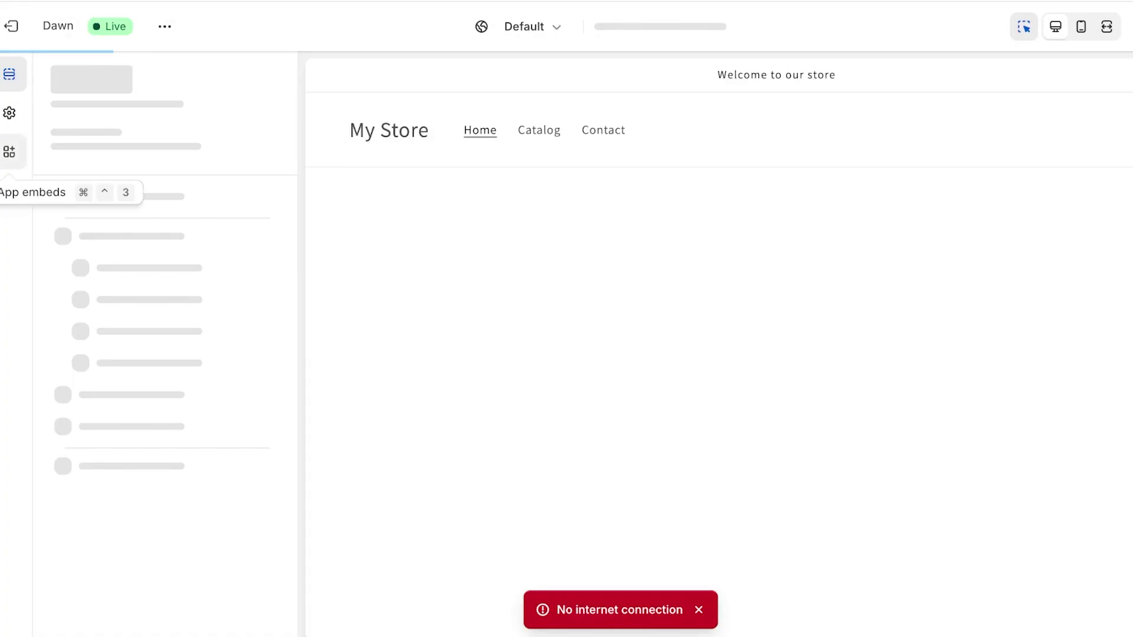
left_click(9, 151)
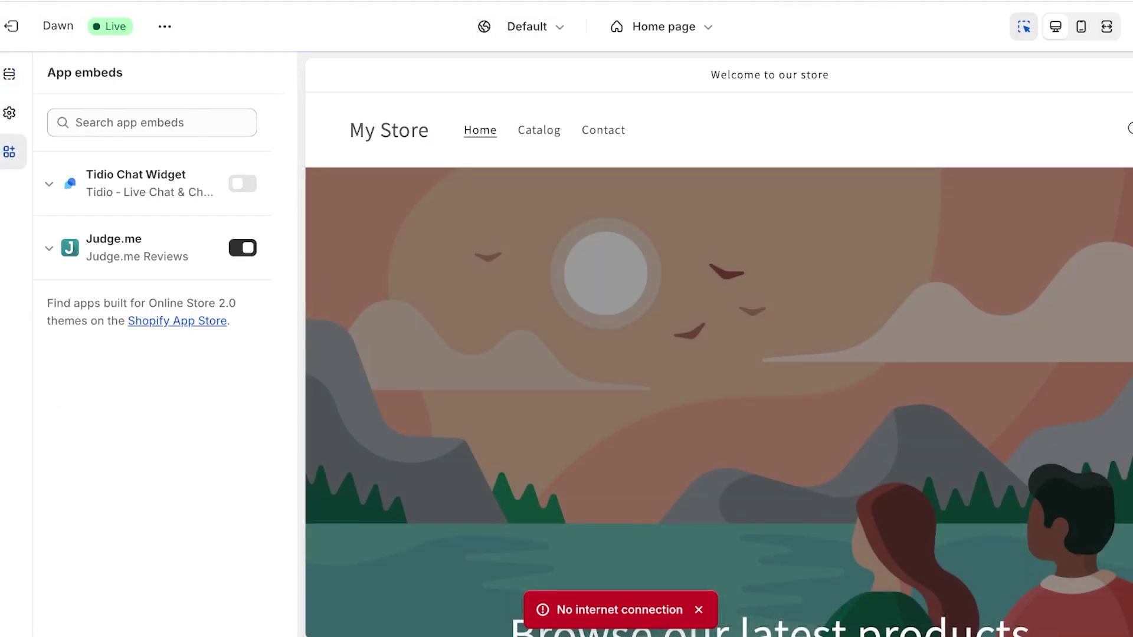
left_click(243, 184)
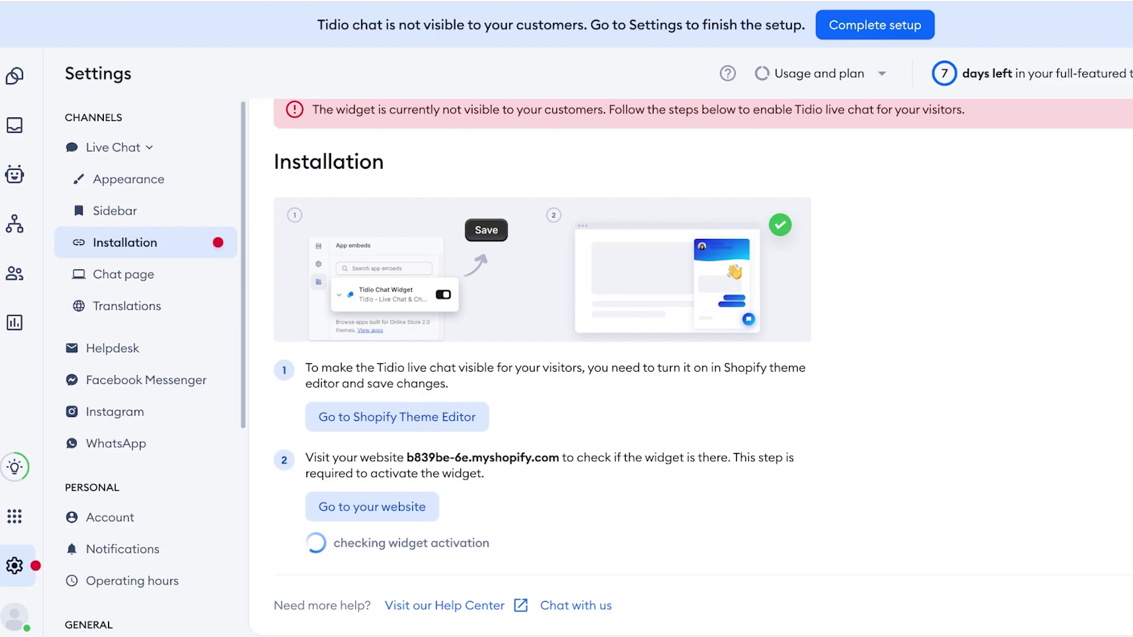
- Open the Tidio chat on the storefront, then check the Now live visitors in Tidio
left_click(371, 507)
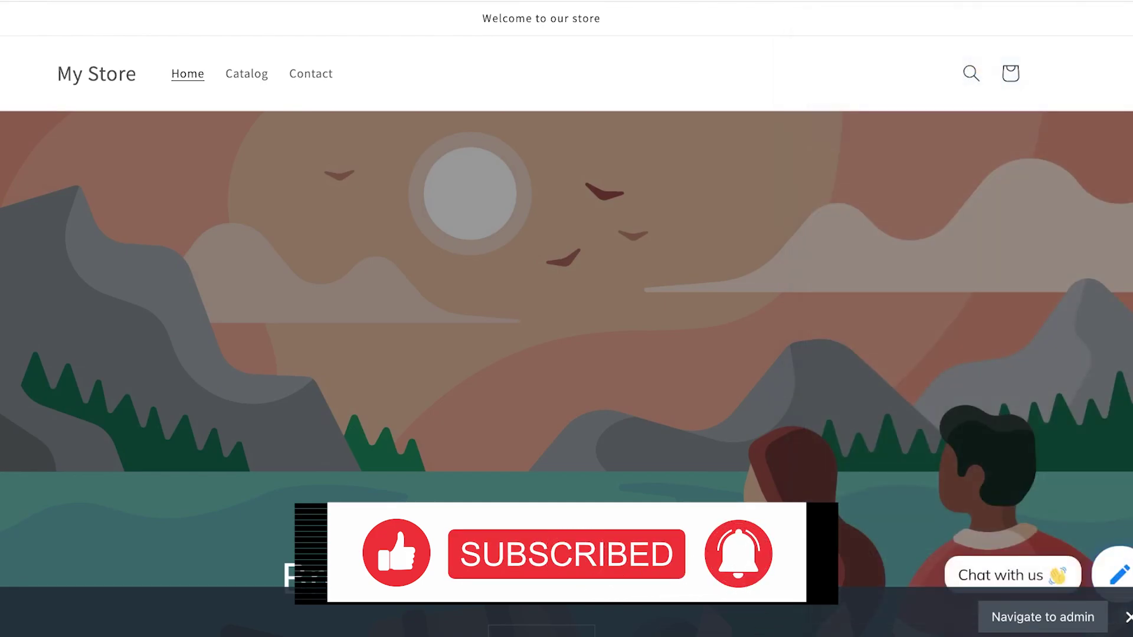
left_click(1115, 574)
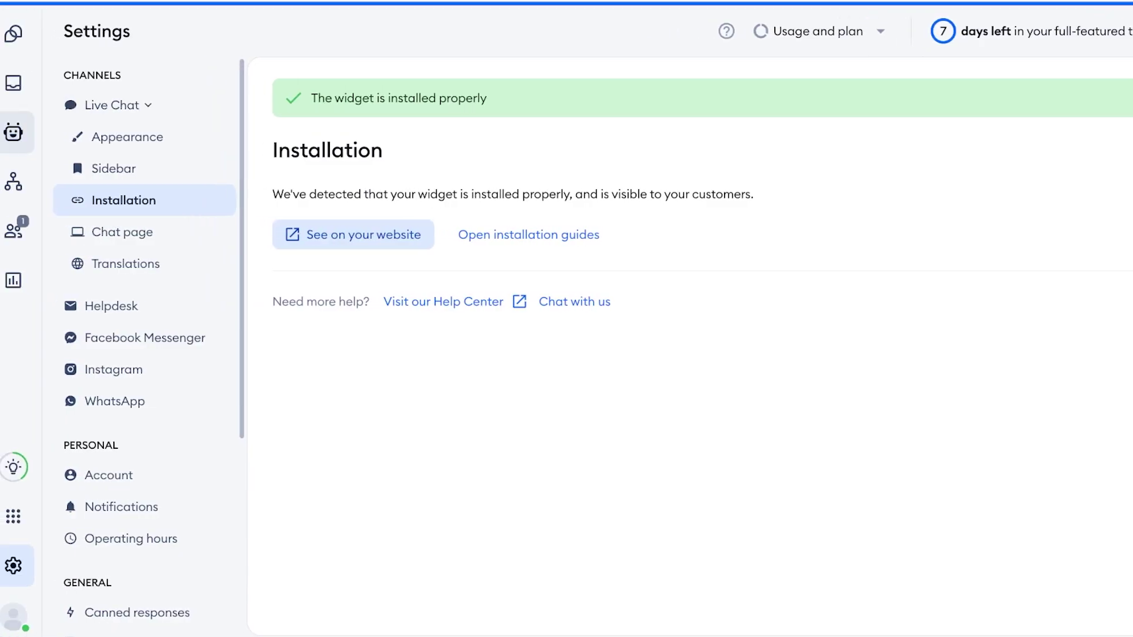
left_click(21, 83)
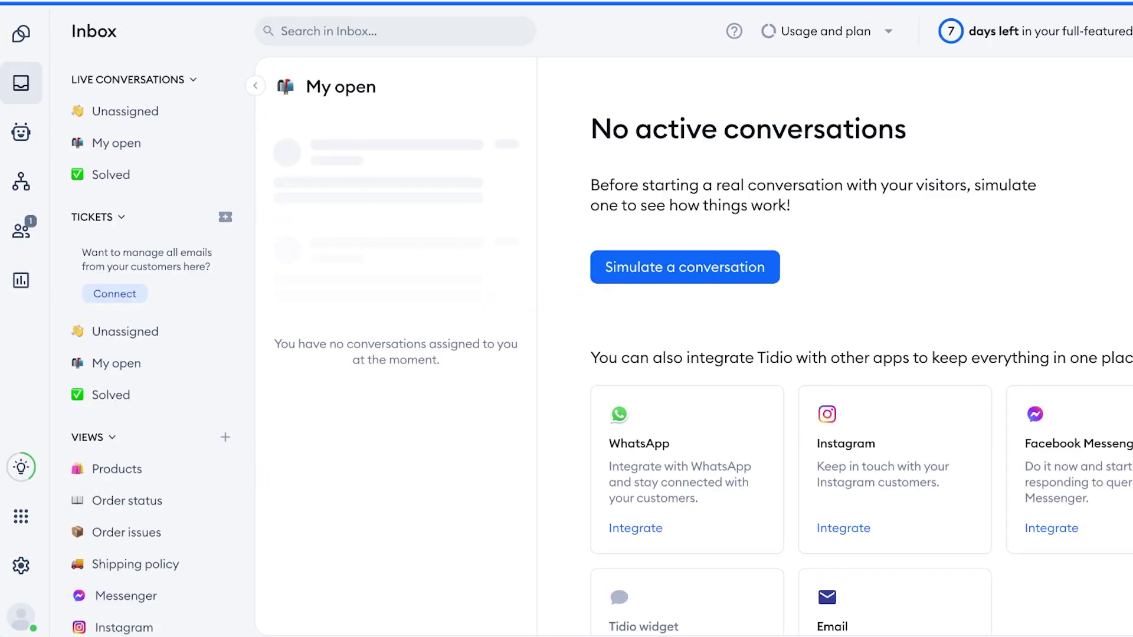
left_click(21, 230)
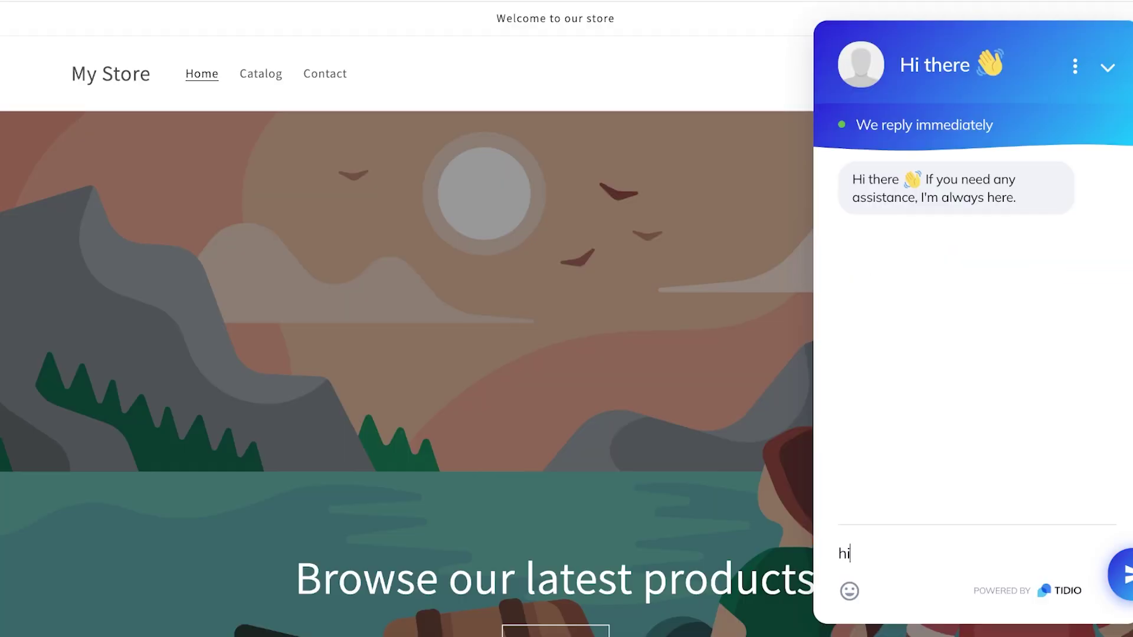
- Send 'hi', submit a visitor email address, and ask 'How long does delivery take?'
key("Return")
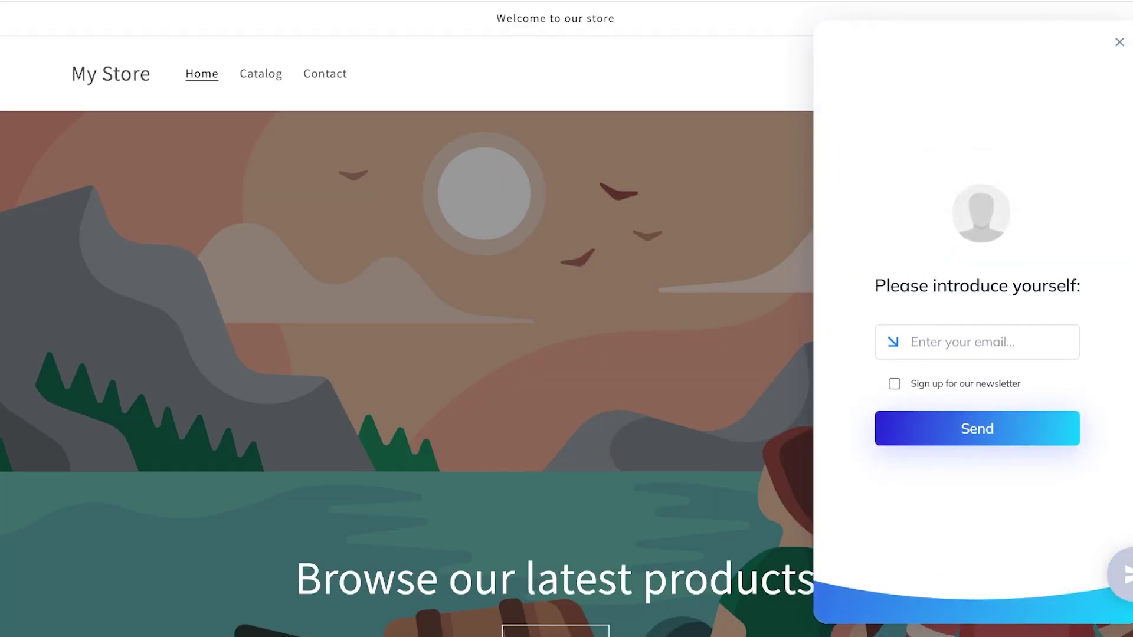
key("Return")
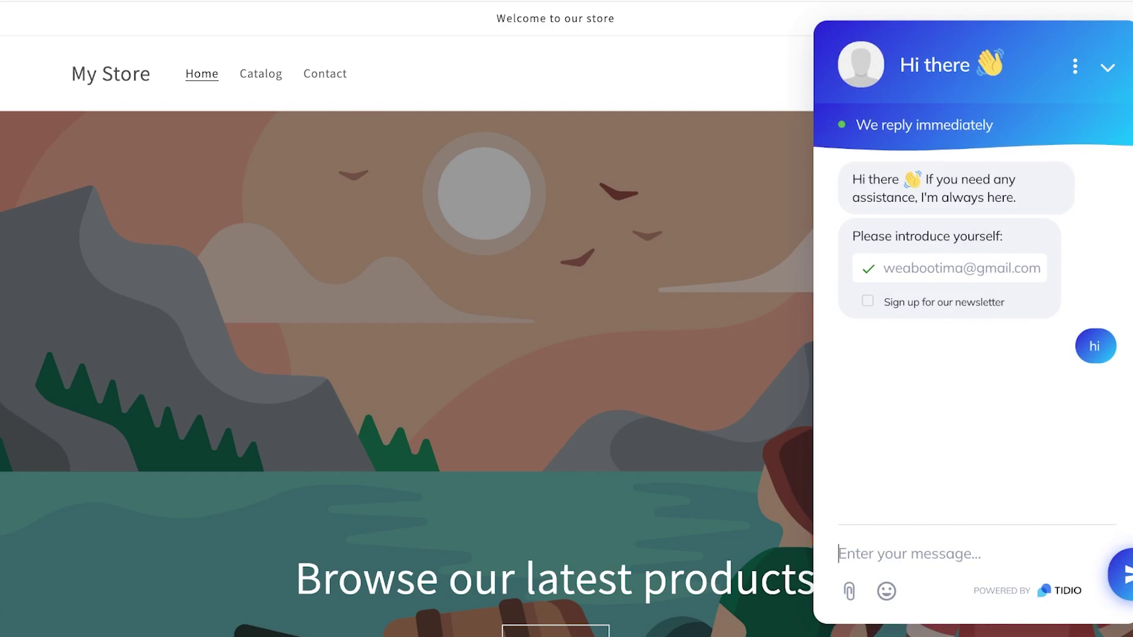
type("How")
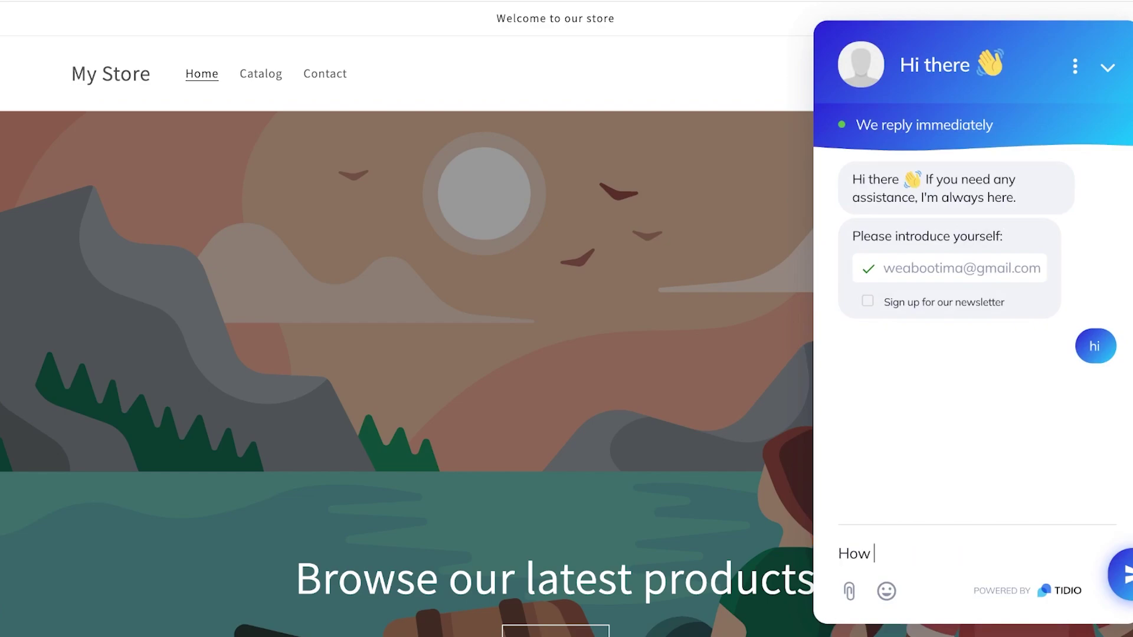
type(" long does del")
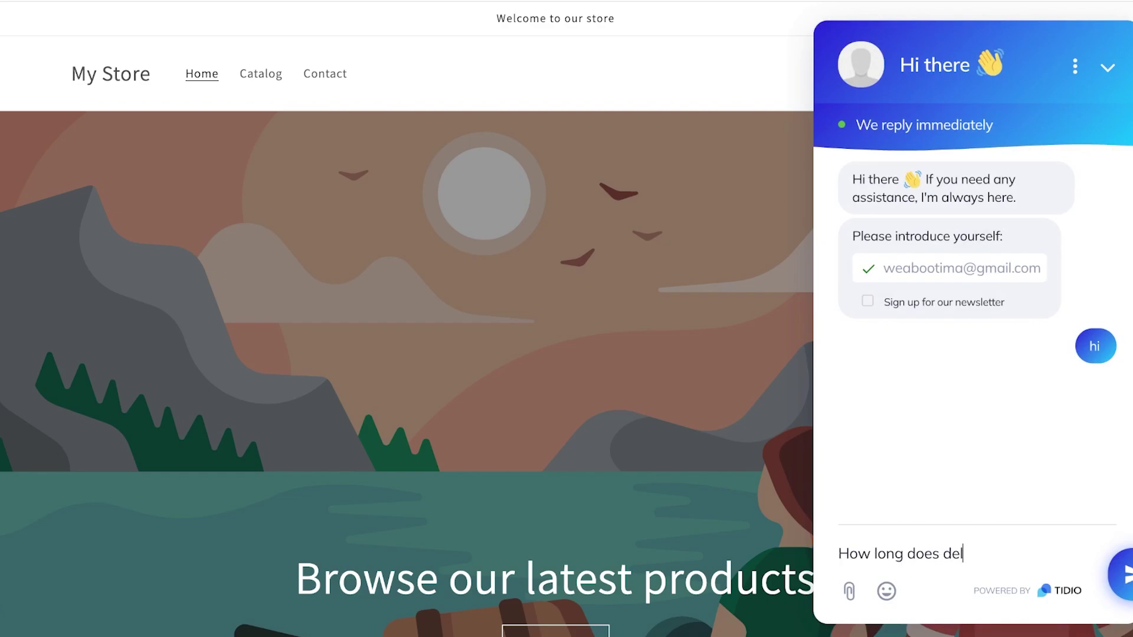
type("ivery take?")
key("Return")
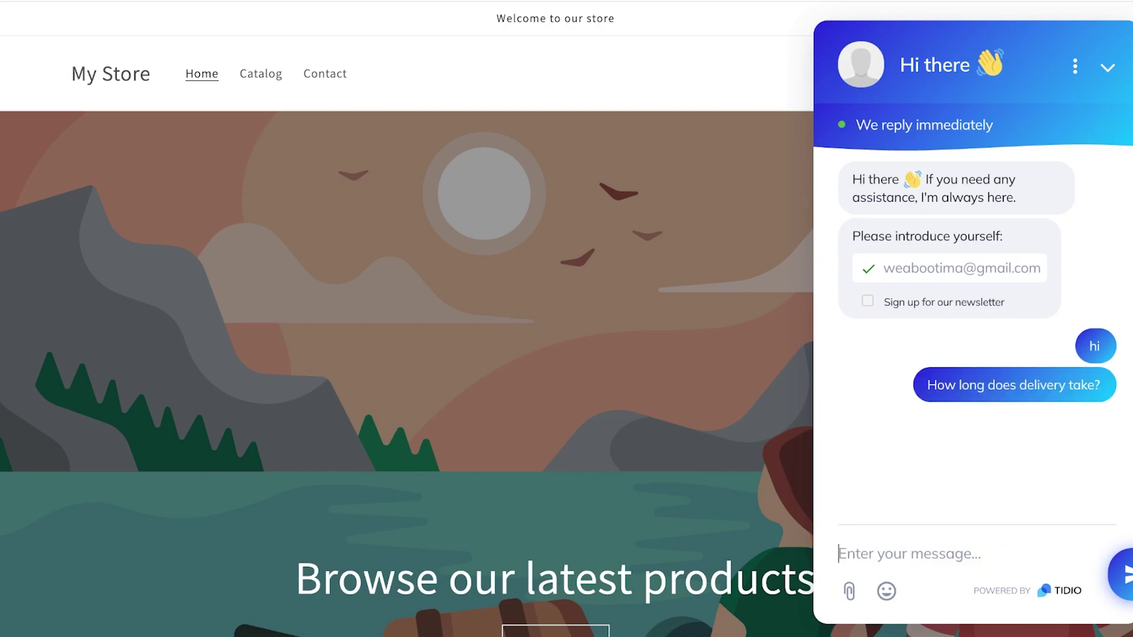
- Join the visitor's unassigned delivery chat and have the AI assistant draft a reply
scroll(407, 354, "down", 1)
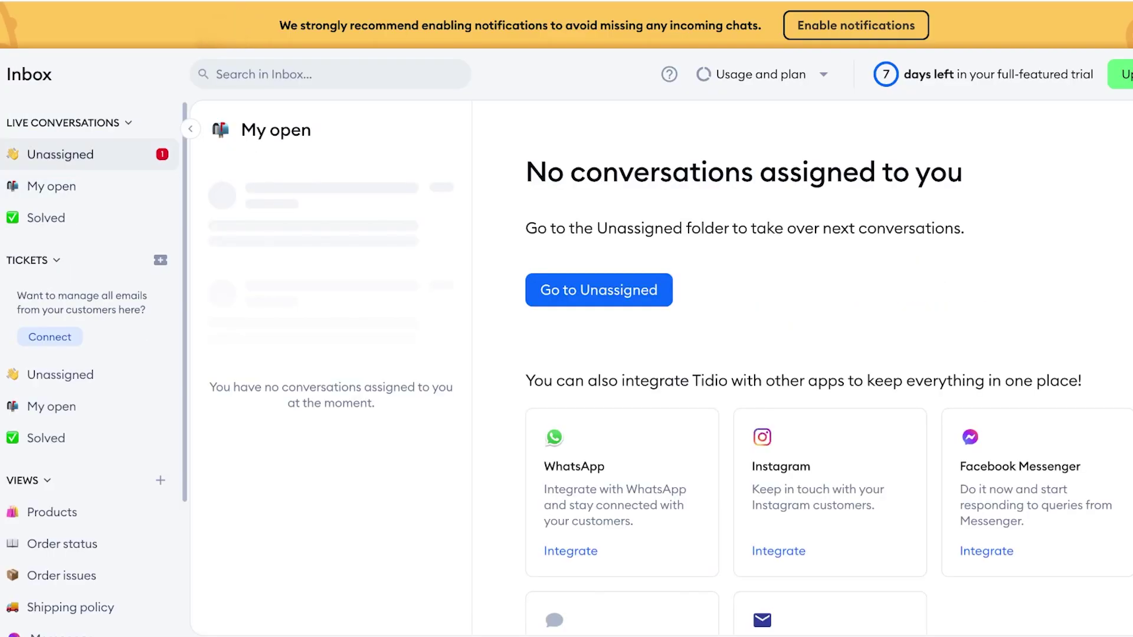
left_click(60, 154)
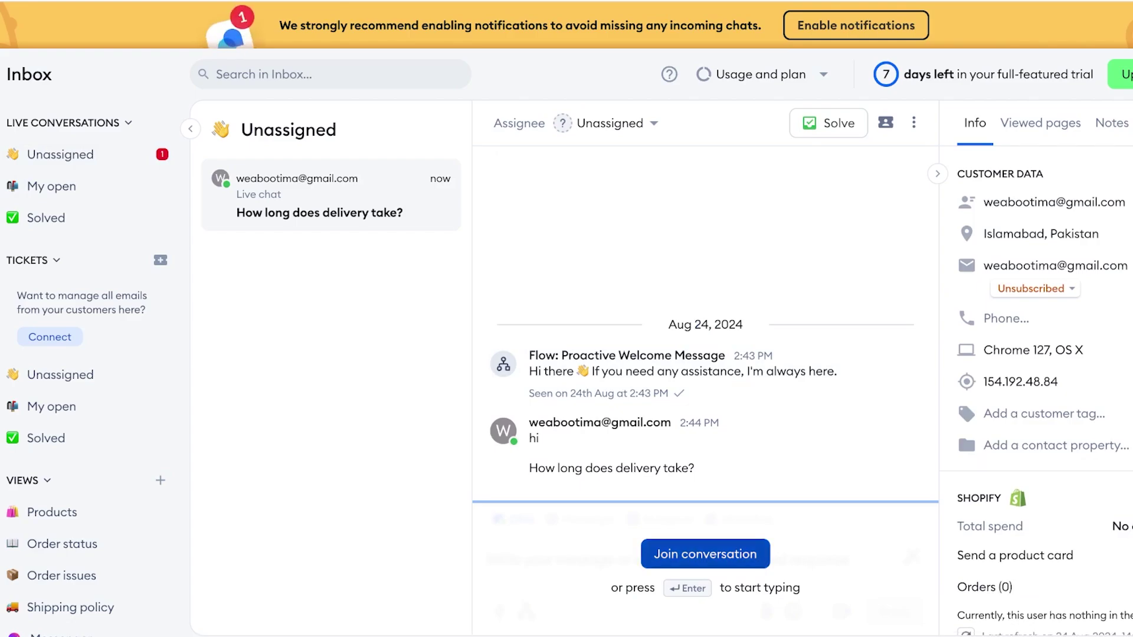
key("Return")
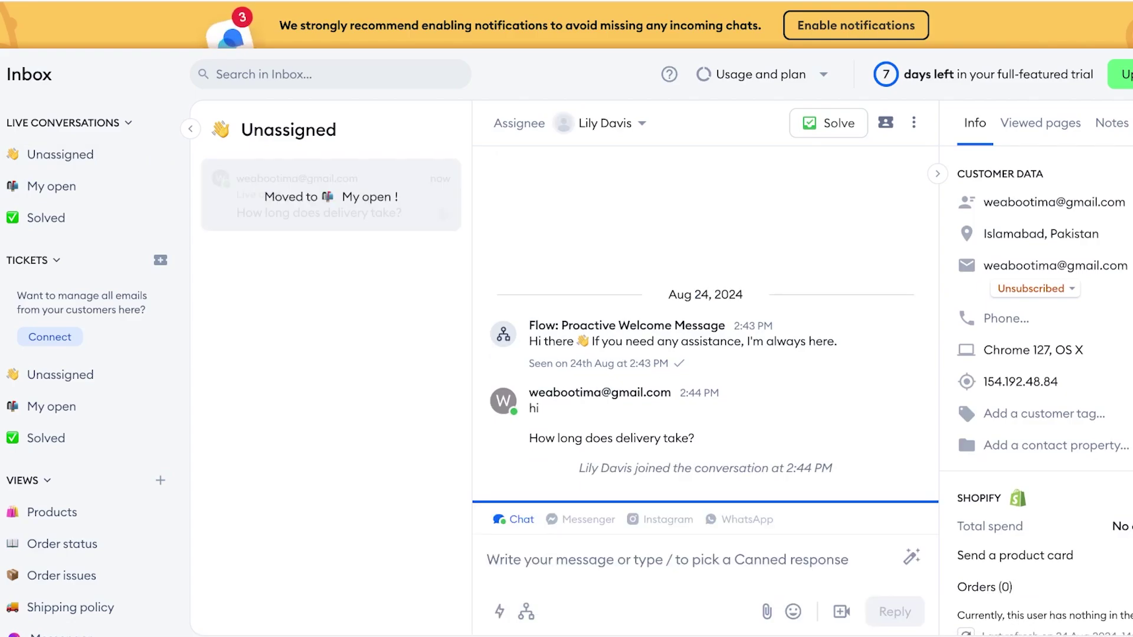
left_click(912, 557)
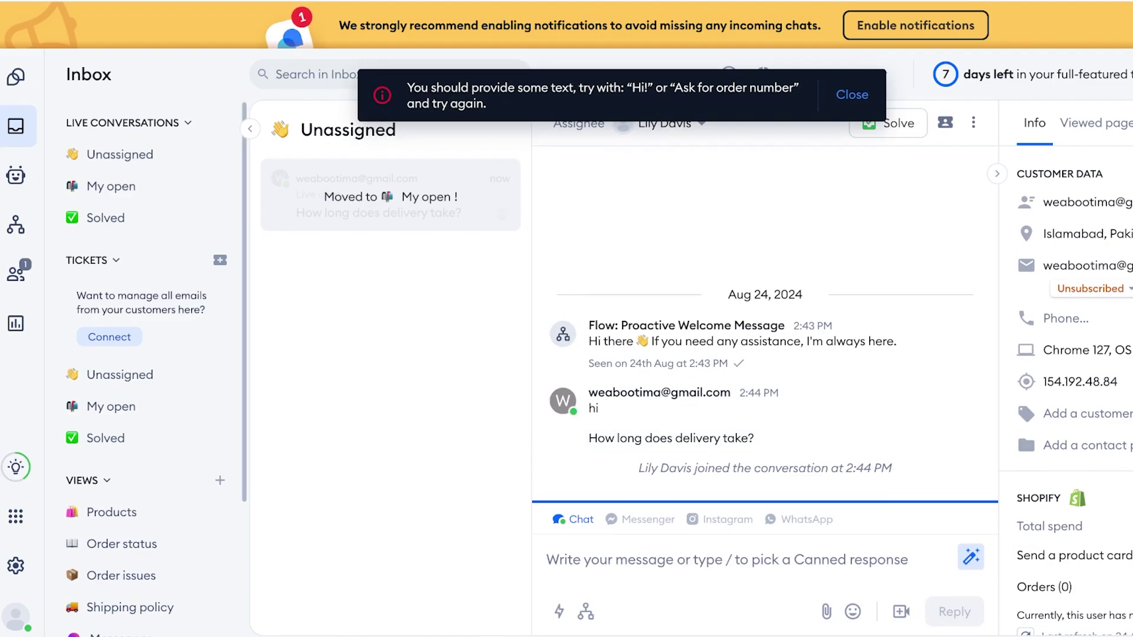
scroll(148, 438, "down", 3)
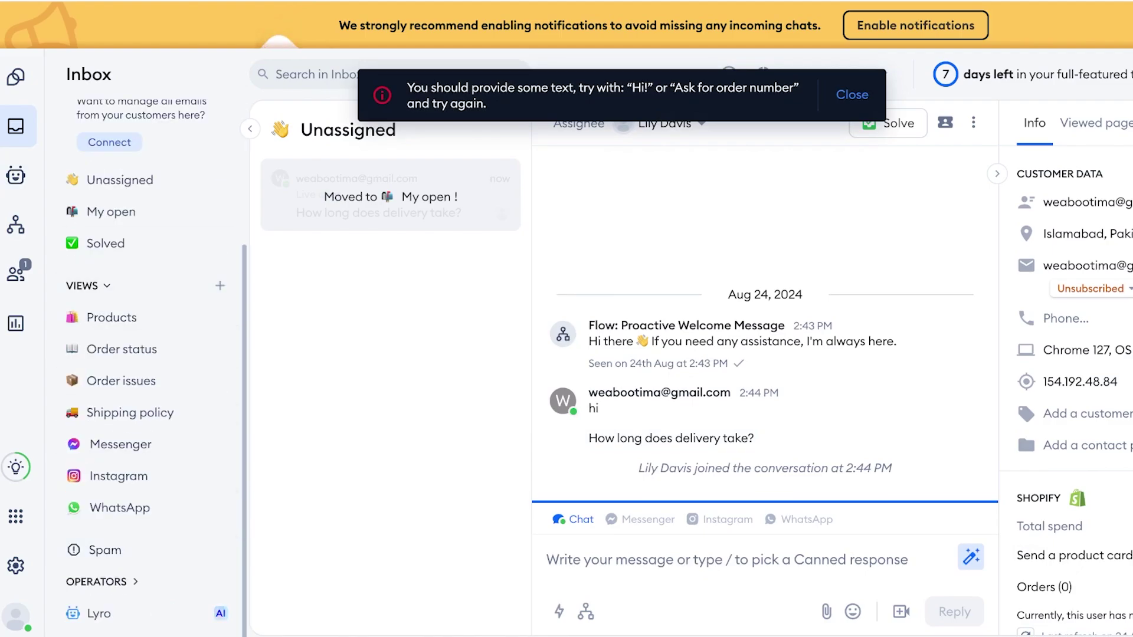
- Set up Lyro with Scan priority pages, paste the myshopify store URL, and import knowledge
left_click(98, 613)
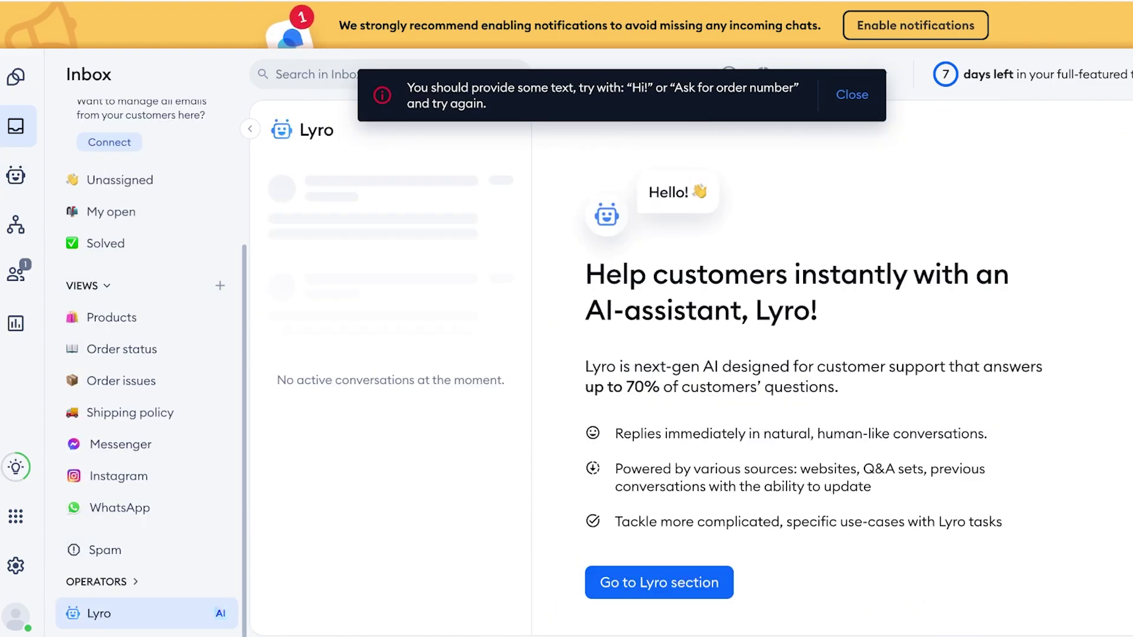
left_click(659, 582)
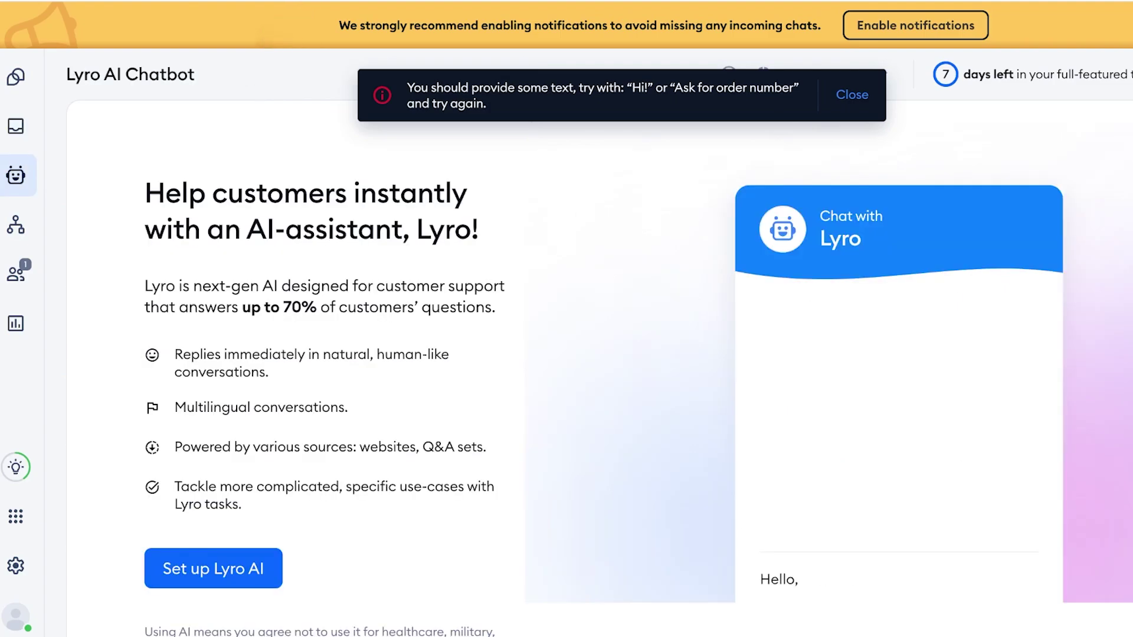
left_click(213, 568)
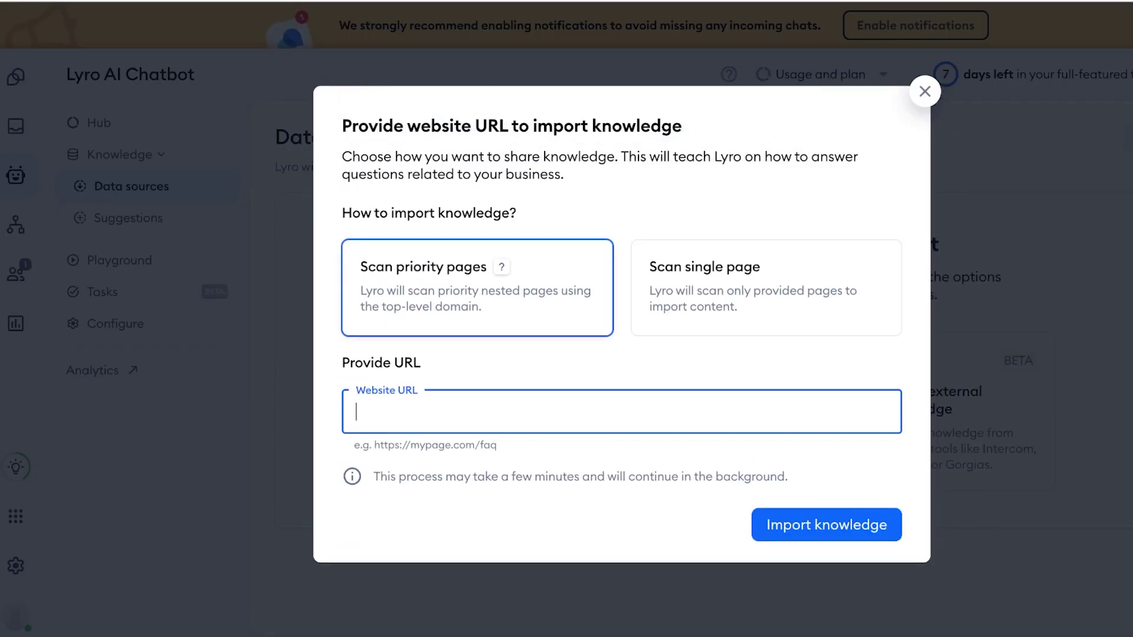
left_click(766, 287)
left_click(496, 274)
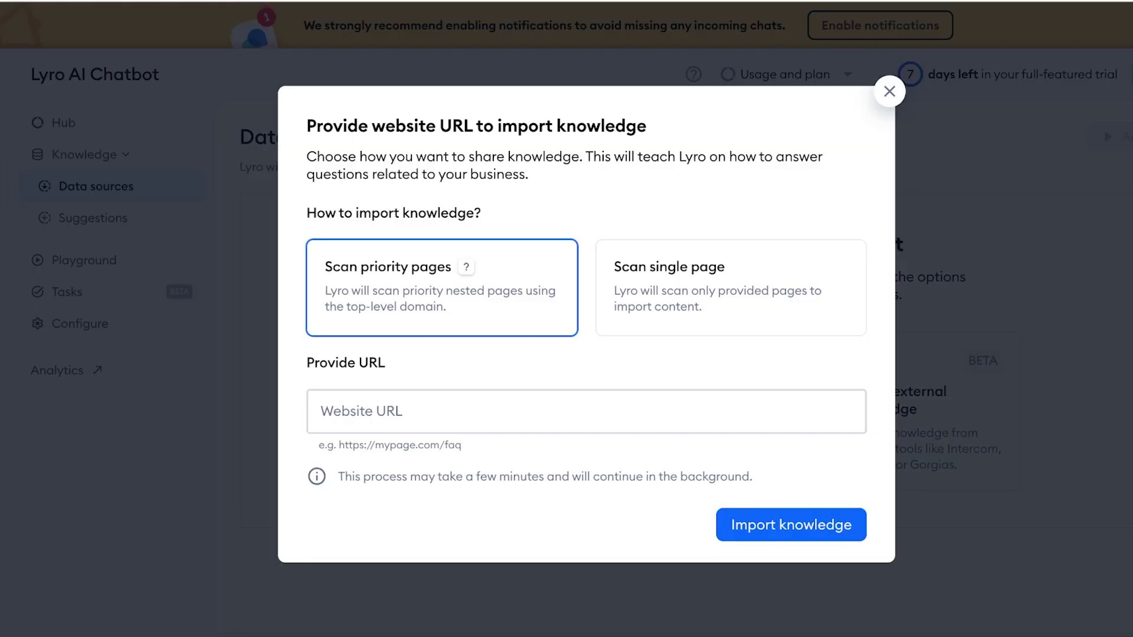
left_click(586, 411)
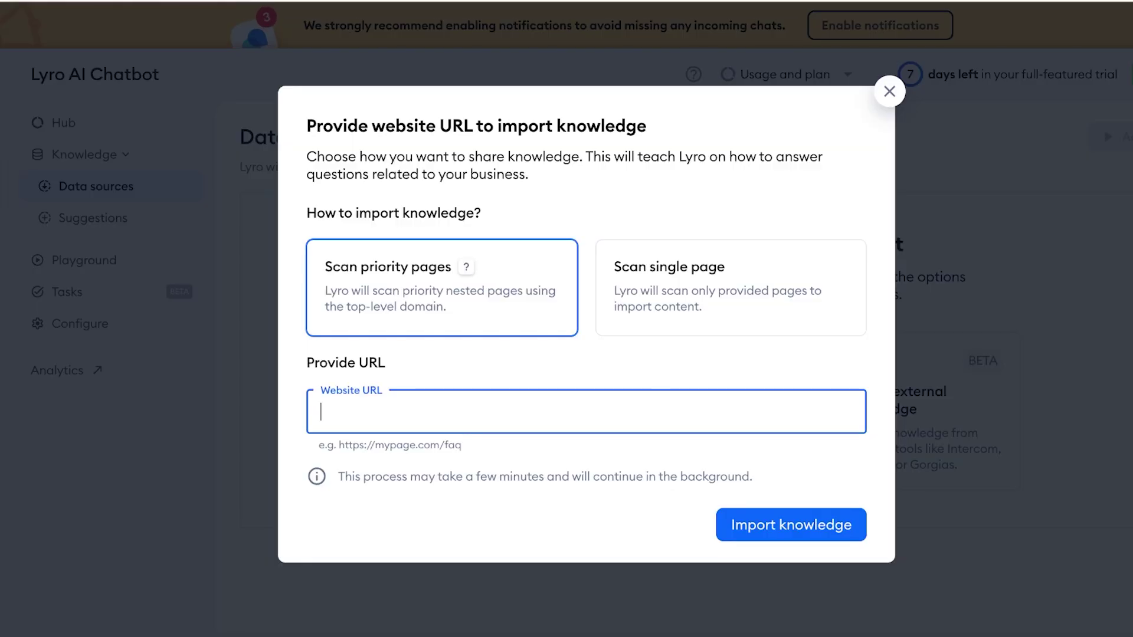
type("https://b839be-6e.myshopify.com/")
left_click(791, 524)
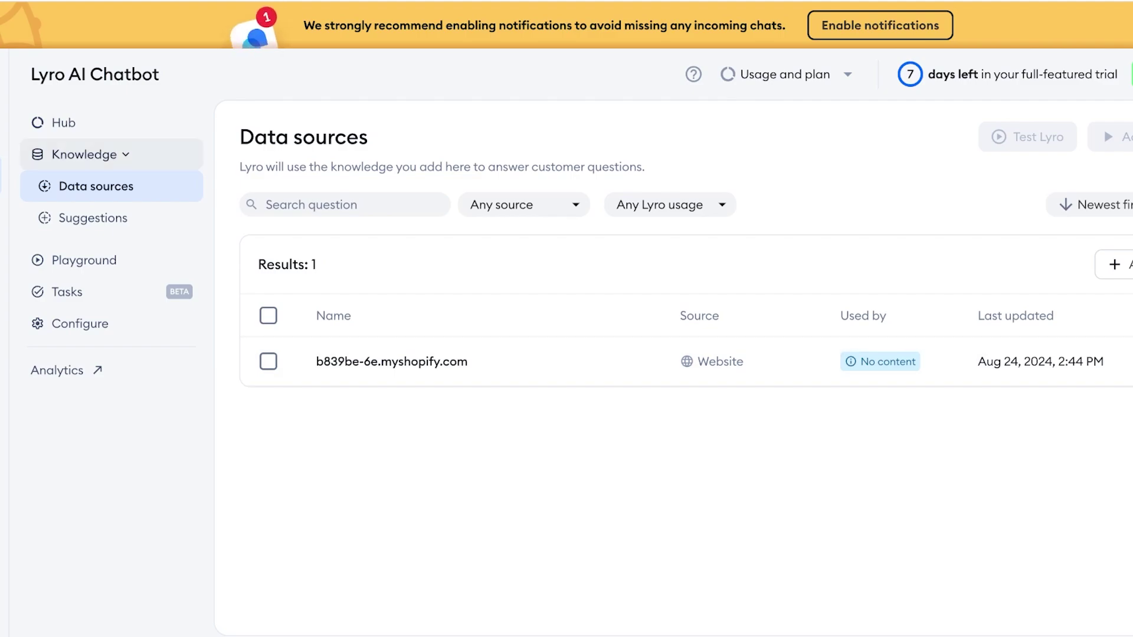
- Collapse Lyro's Knowledge section and scroll through the Tasks page
left_click(84, 154)
left_click(66, 217)
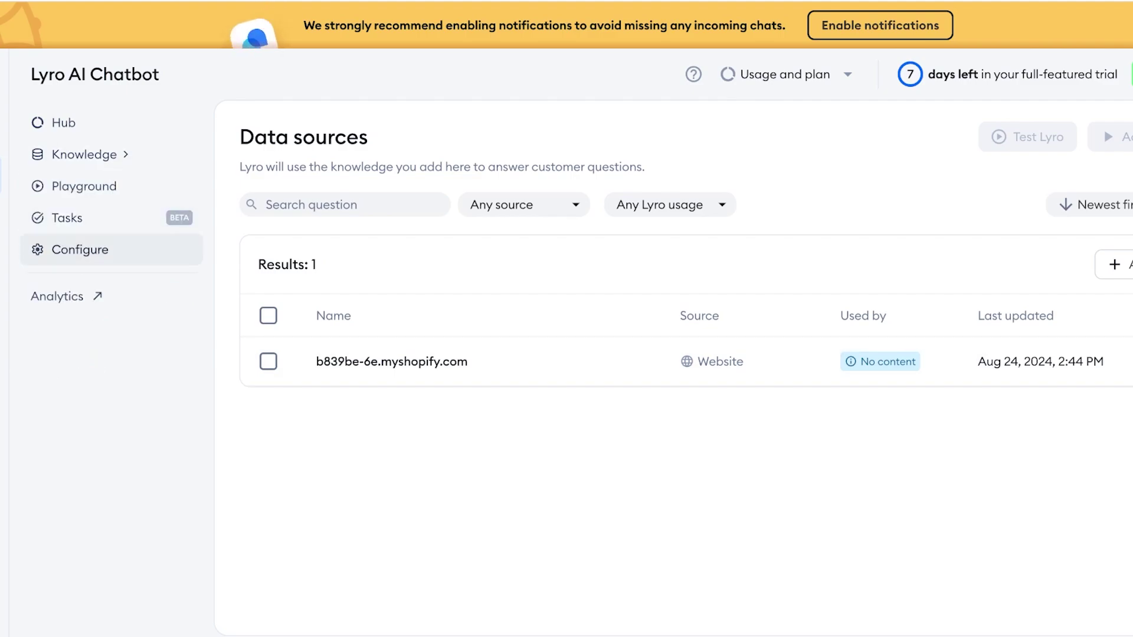
scroll(685, 365, "down", 5)
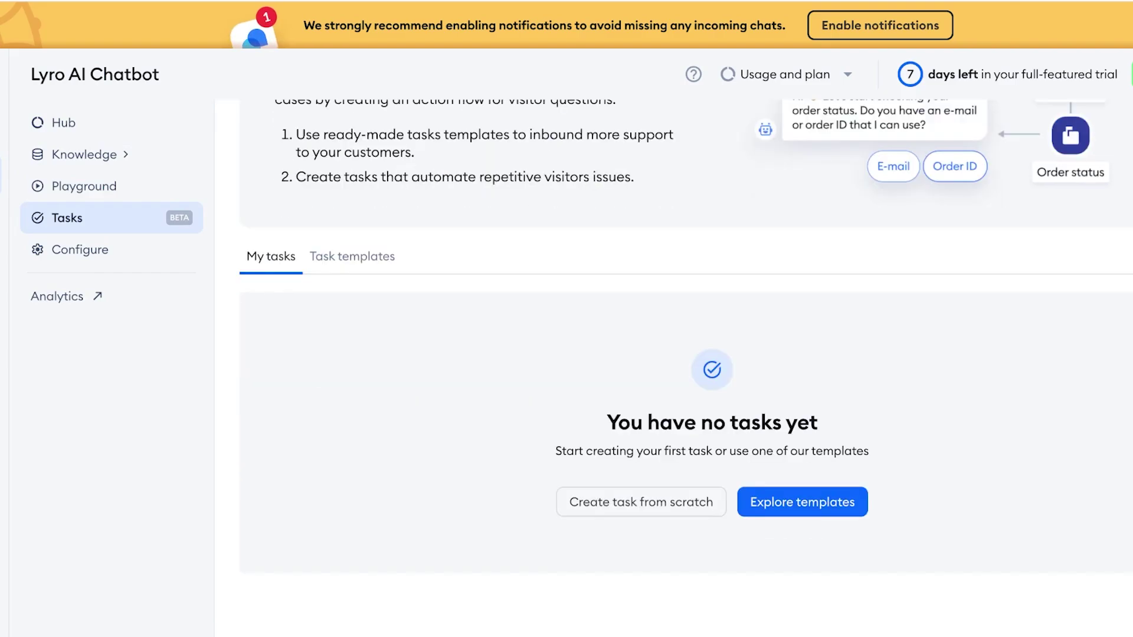
scroll(686, 366, "up", 5)
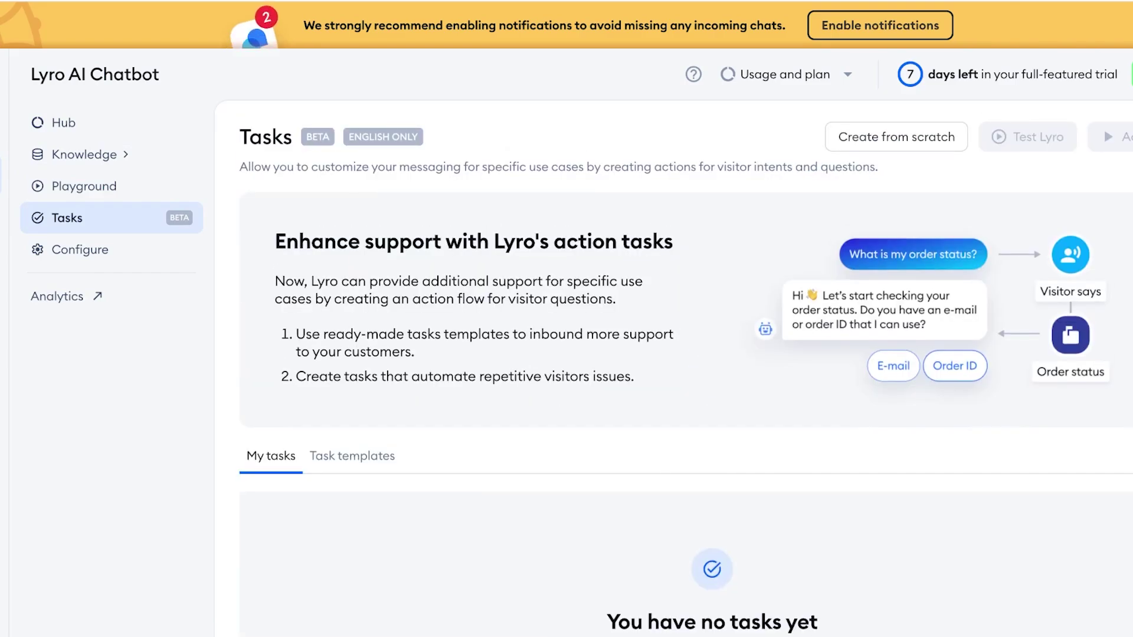
scroll(686, 366, "down", 5)
scroll(686, 366, "up", 5)
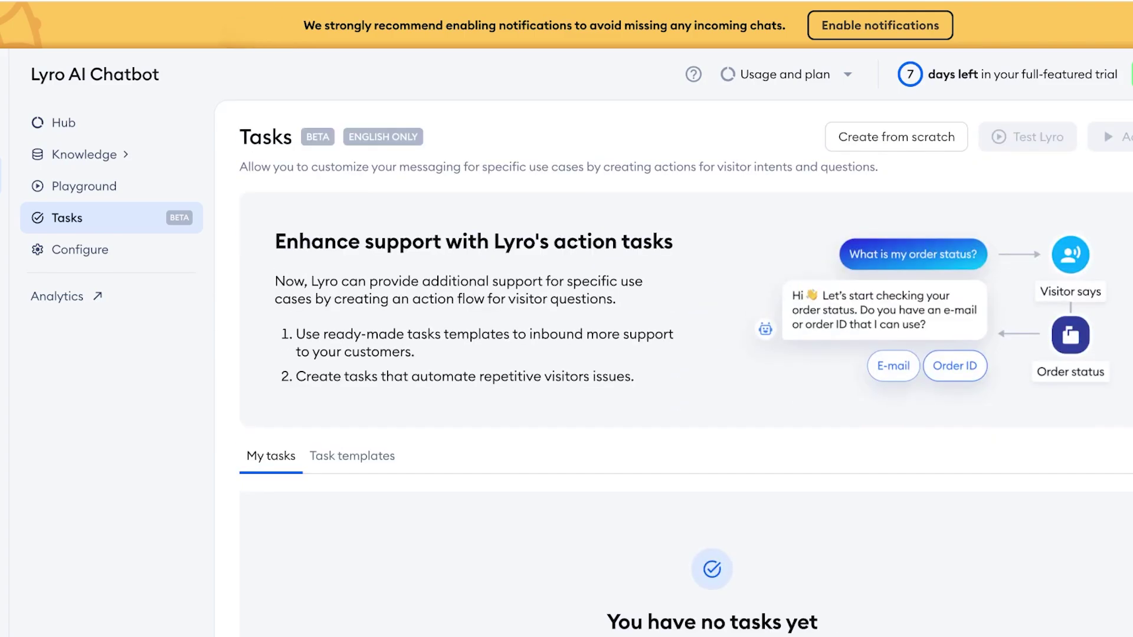
- View Lyro's Configure and Playground pages, ending on the Hub at 0/4 setup progress
left_click(80, 250)
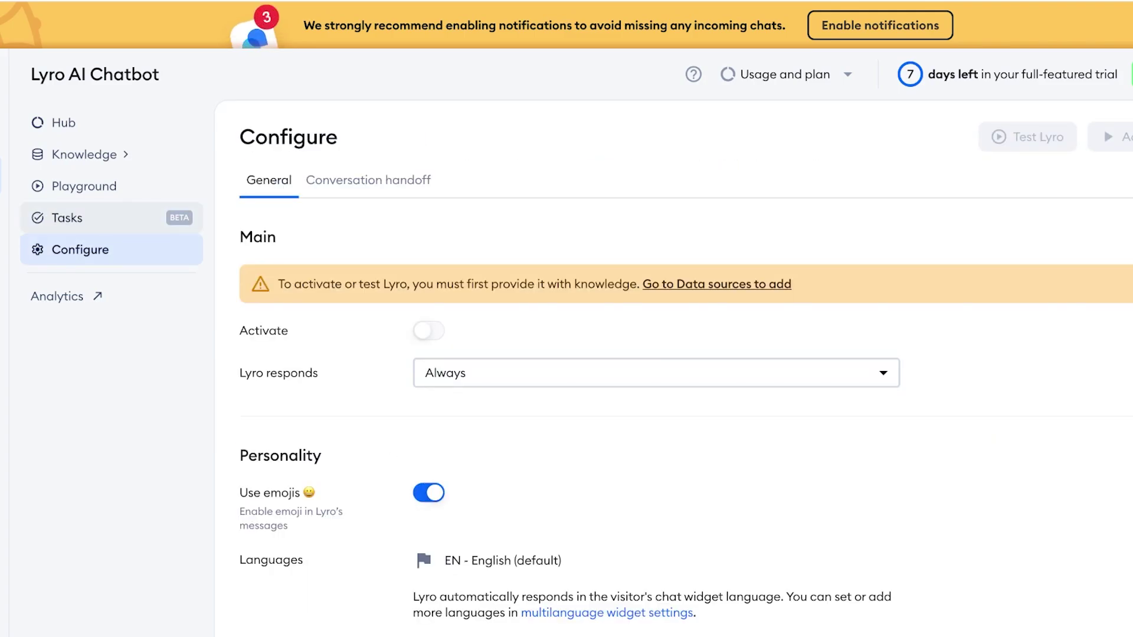
scroll(685, 366, "down", 5)
left_click(84, 186)
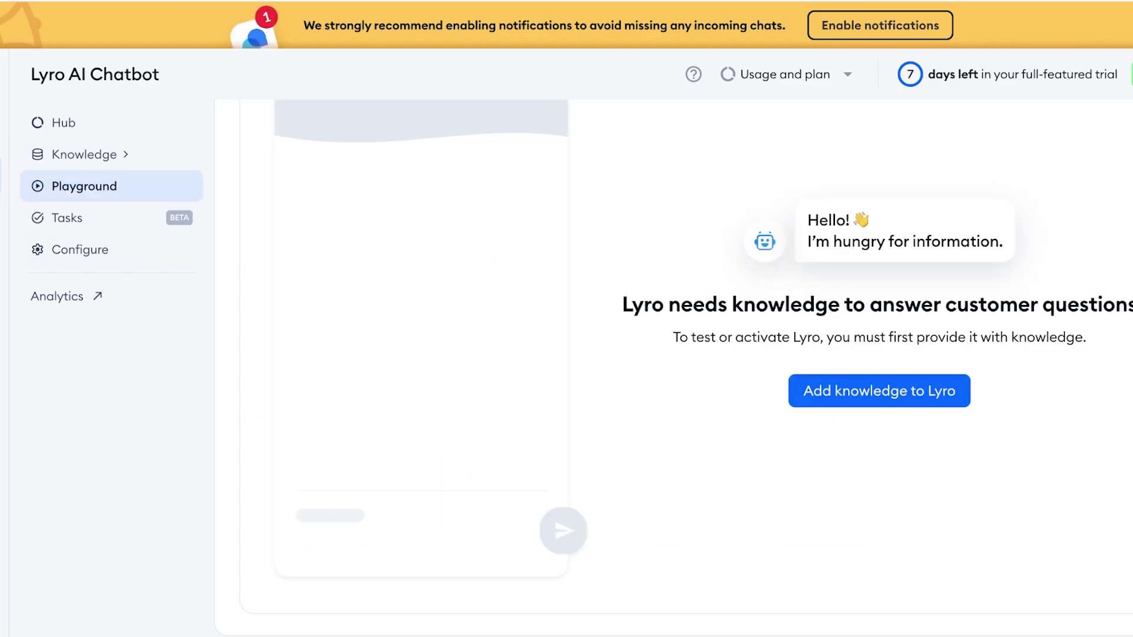
left_click(64, 123)
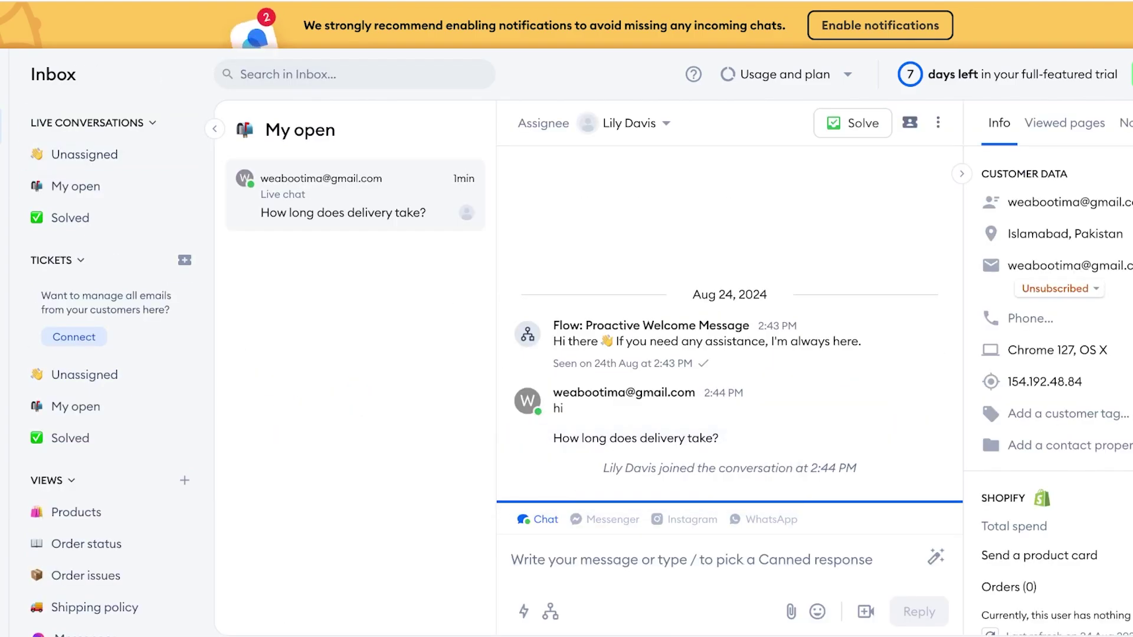
- Send the canned reply 'Hello there 👋 What can I help you with?' and show the chat Flows list
left_click(685, 519)
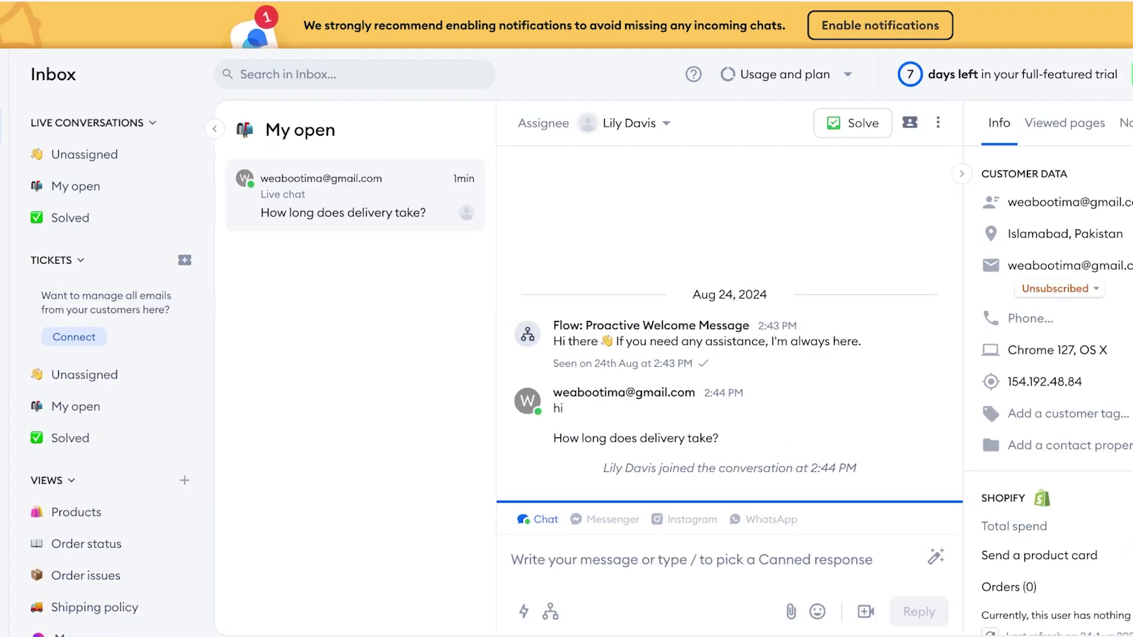
left_click(523, 612)
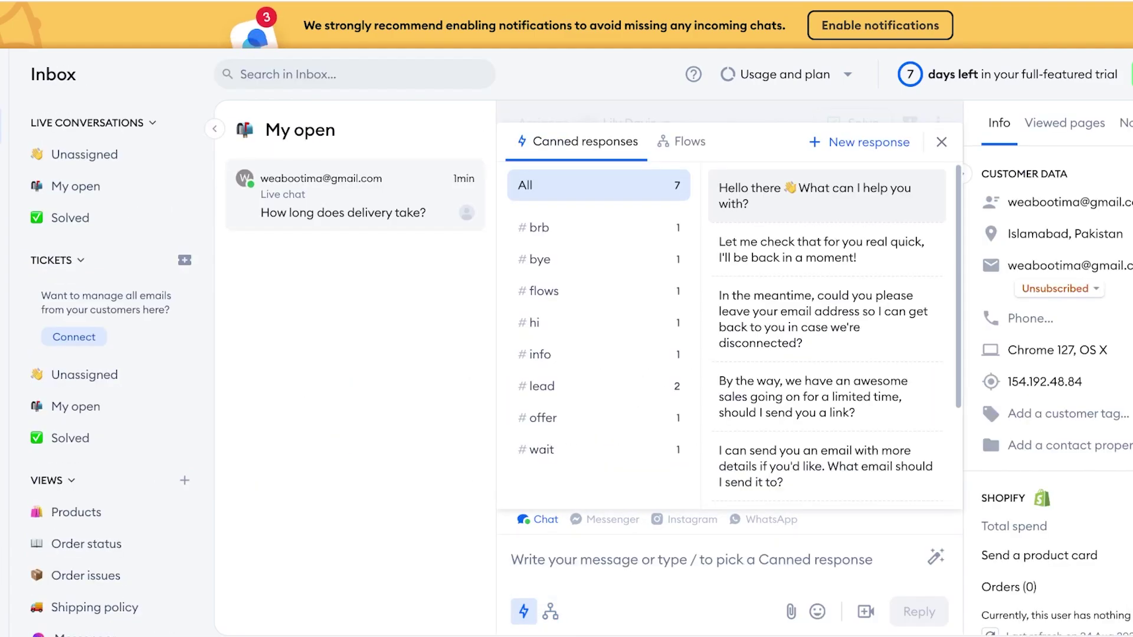
key("Return")
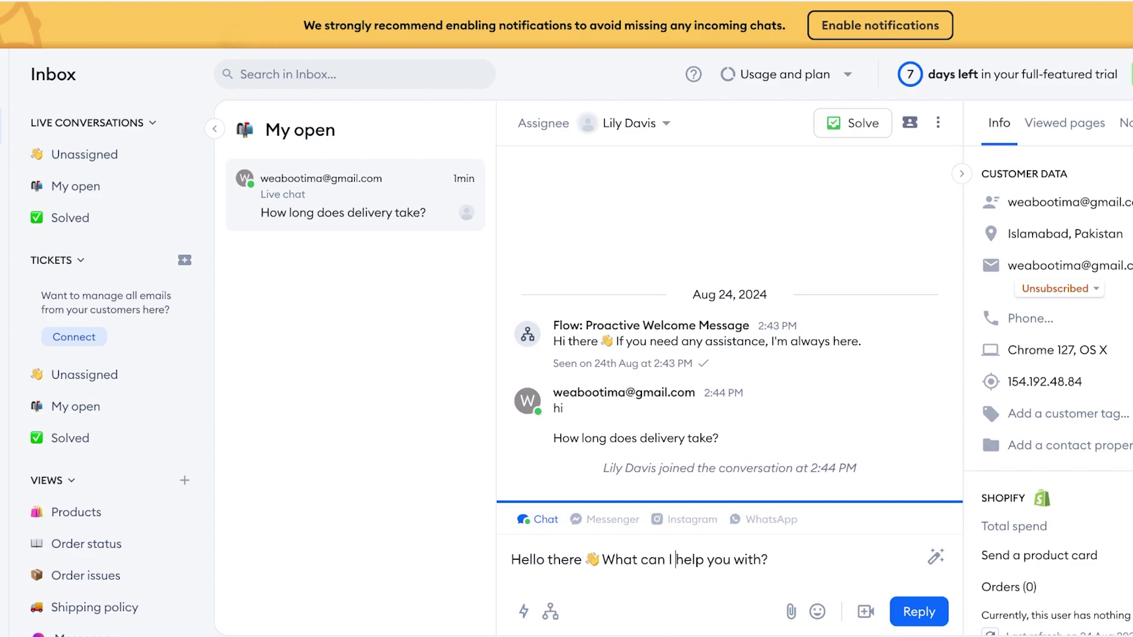
key("Return")
left_click(524, 611)
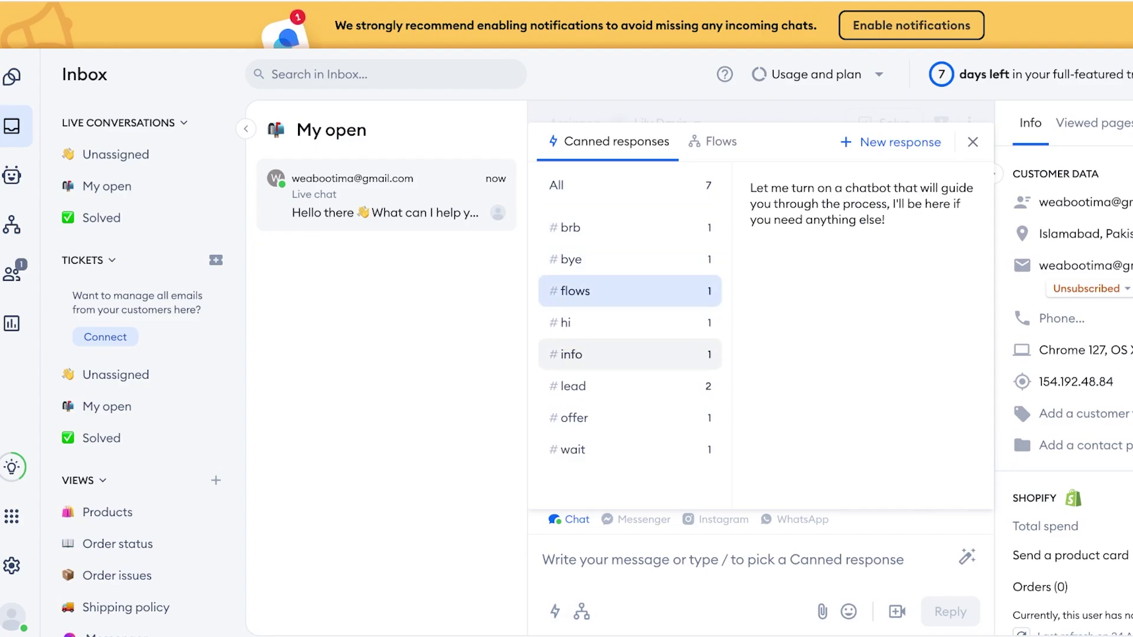
left_click(712, 141)
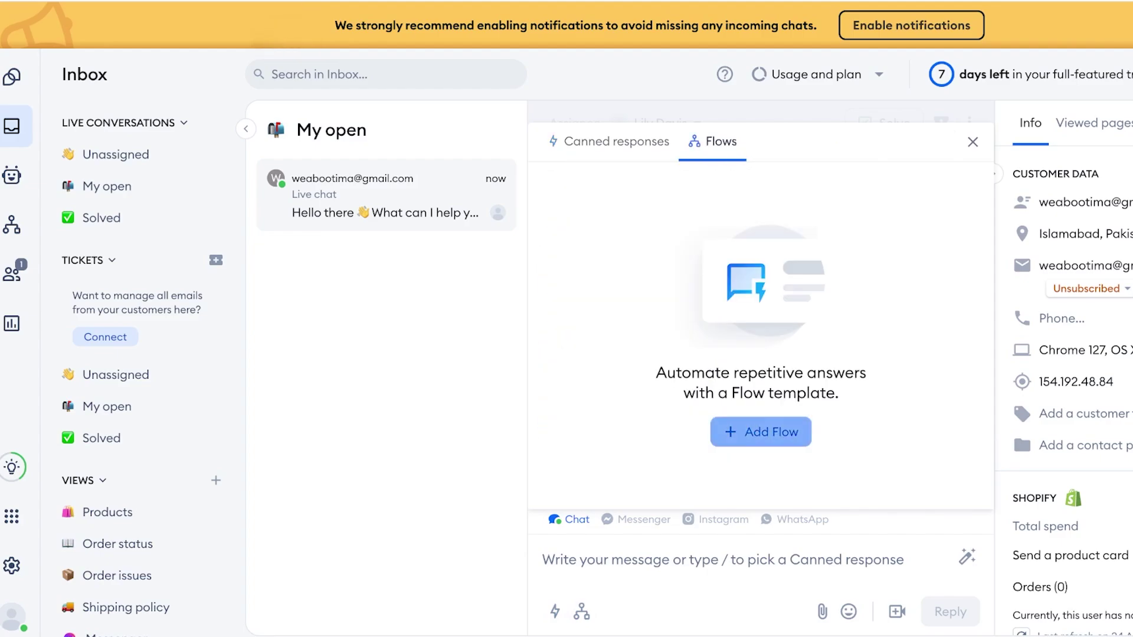
- Add the Automate Repetitive Answers template Flow and inspect its trigger, first answer and delay
left_click(761, 431)
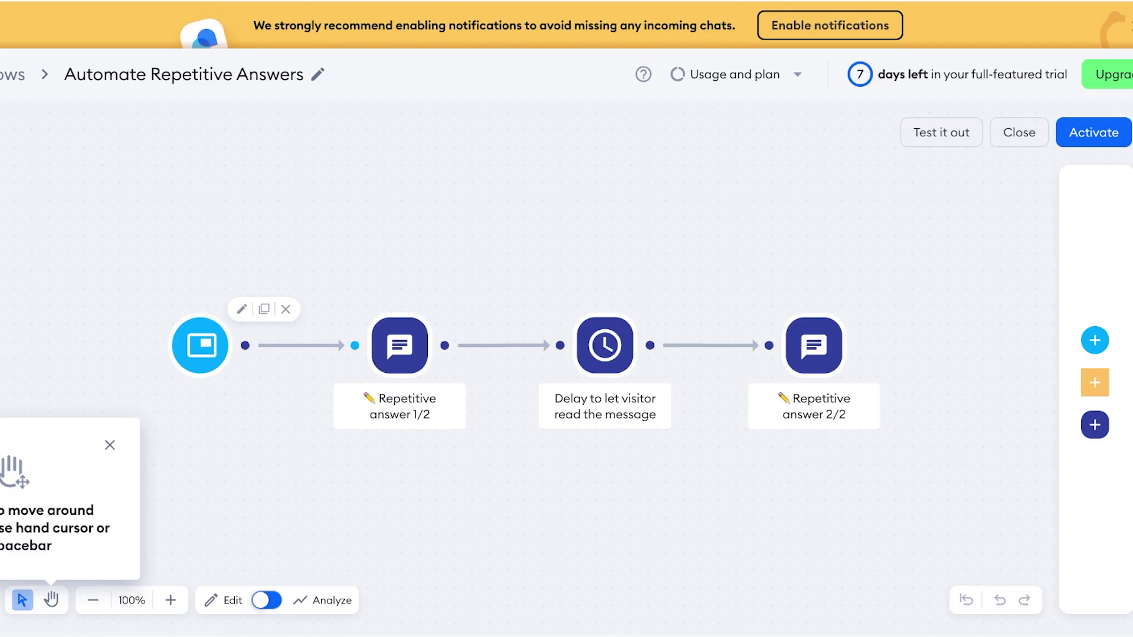
left_click(200, 346)
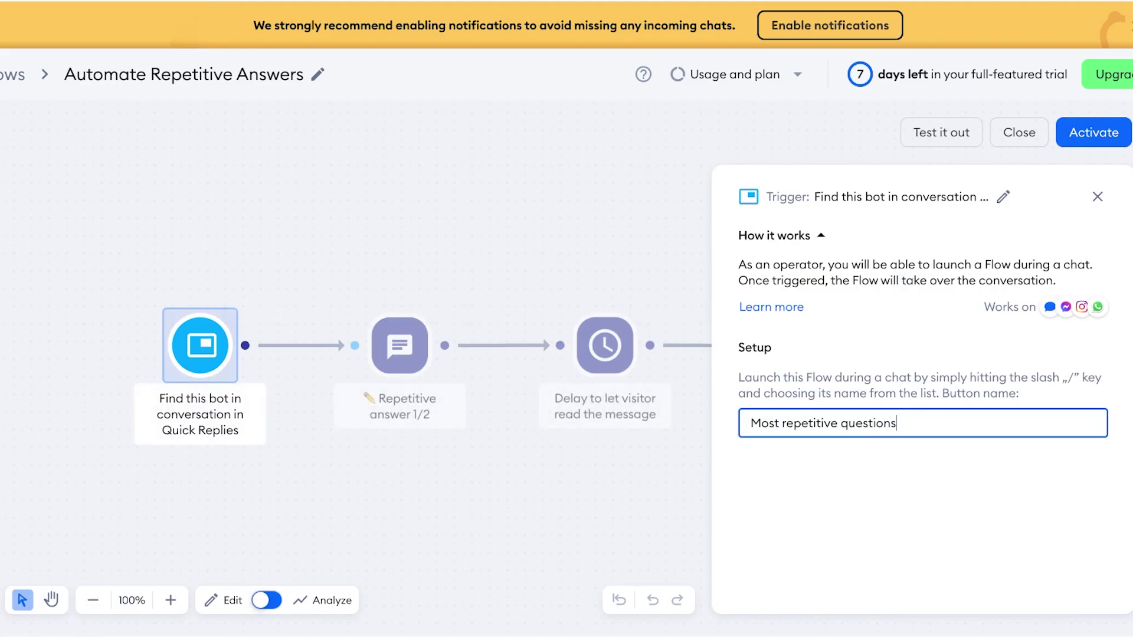
left_click(399, 345)
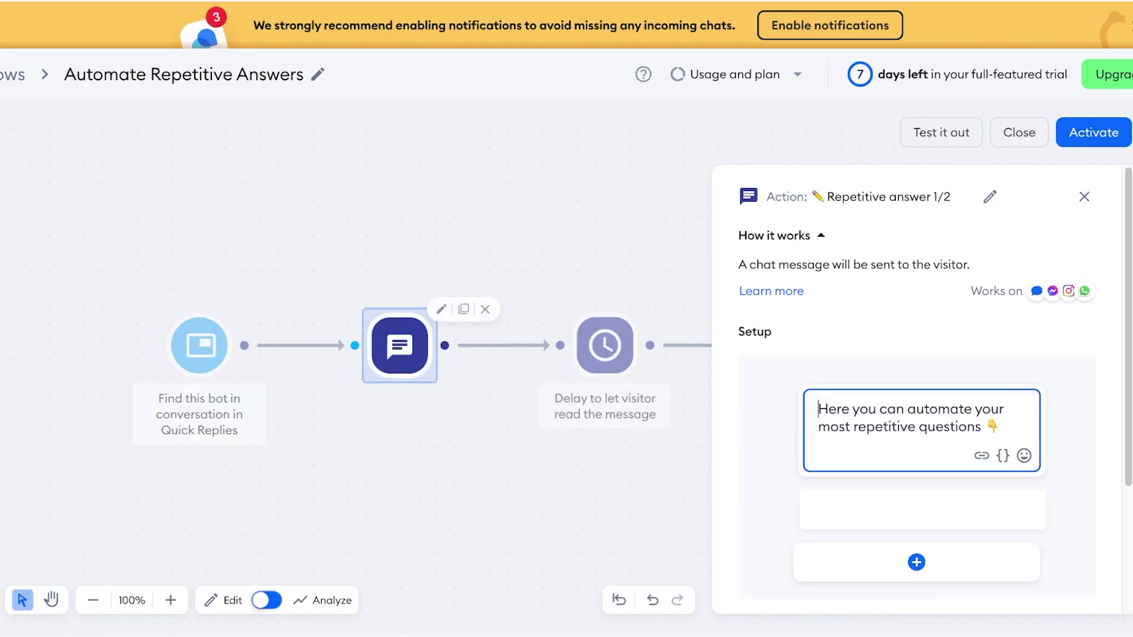
left_click(605, 345)
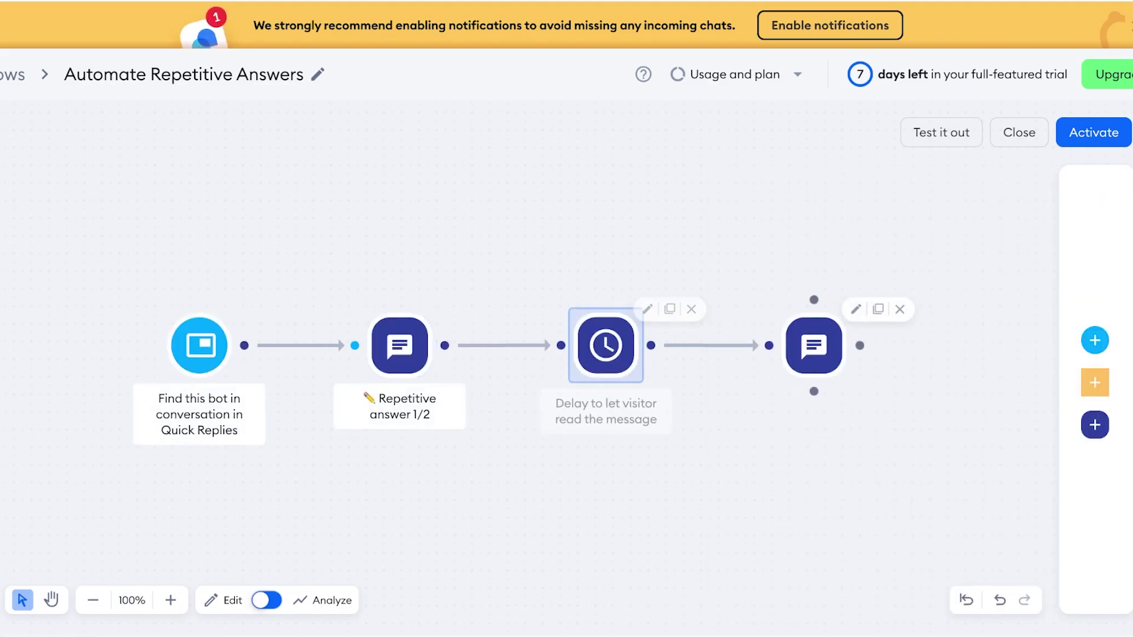
- Check the second repetitive answer and the trigger's button name, then activate the Flow
left_click(814, 346)
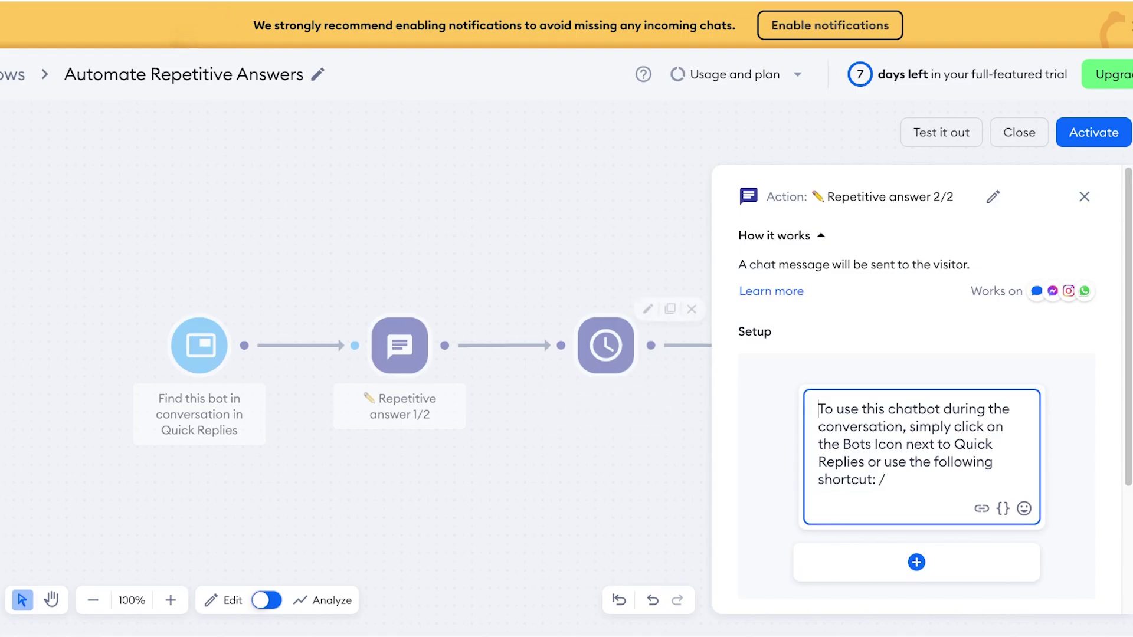
key("Escape")
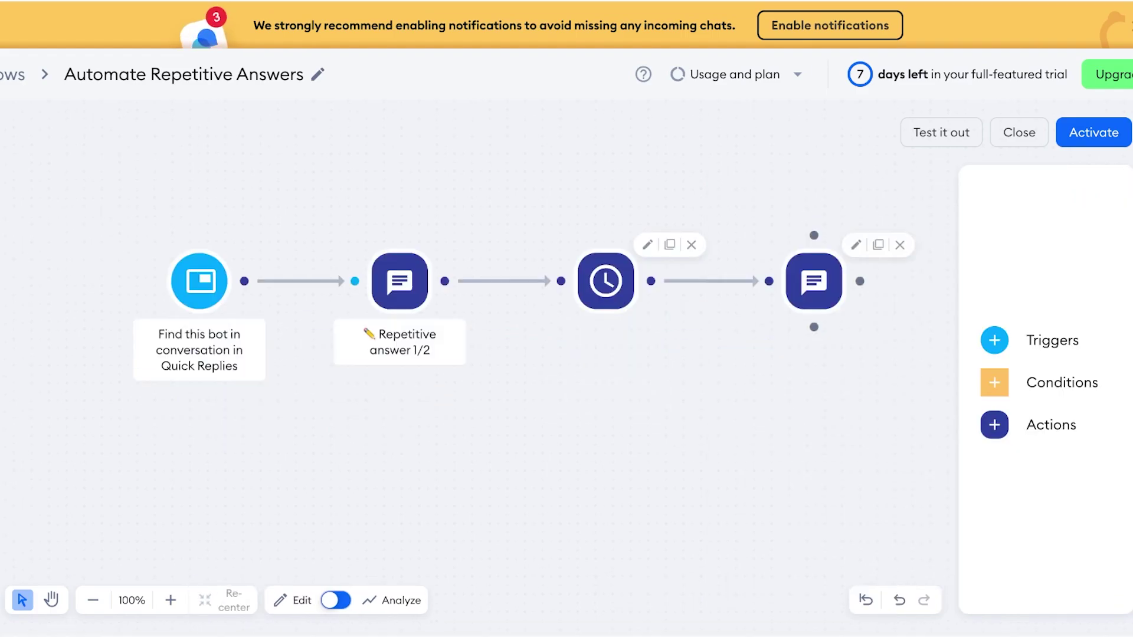
left_click(199, 346)
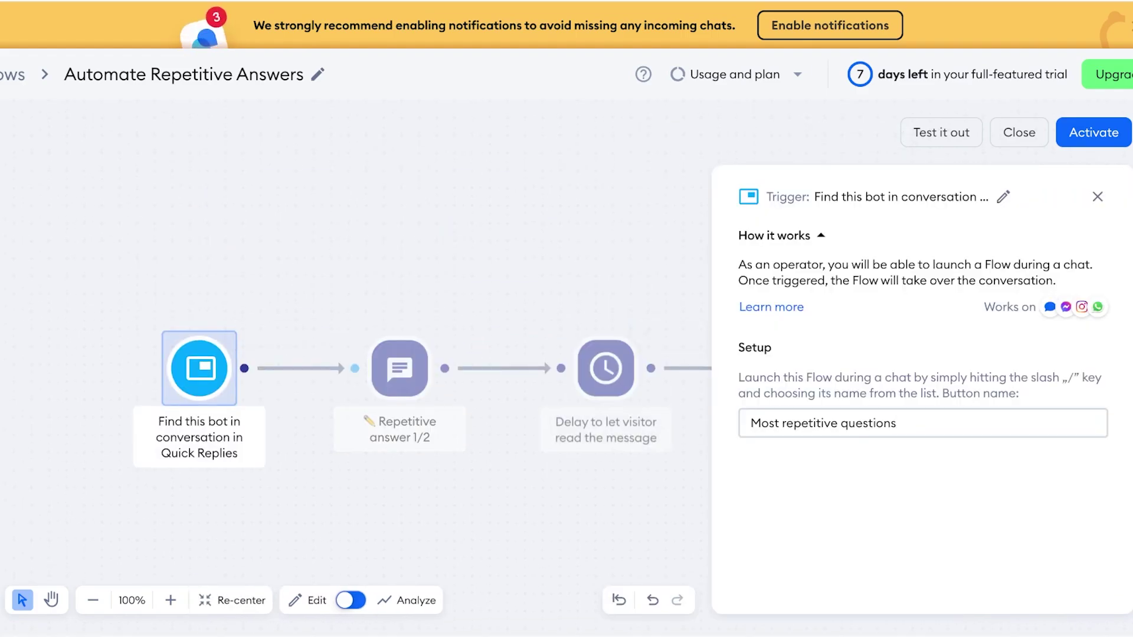
left_click(1093, 133)
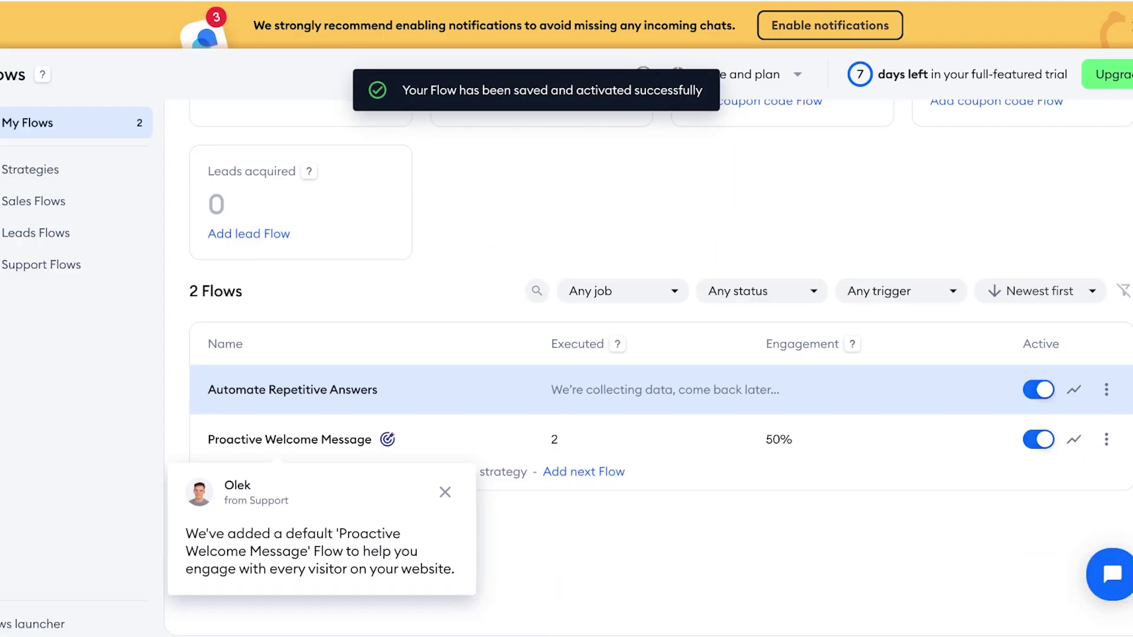
- Dismiss the support popup and view Automate Repetitive Answers' Executed and Helpfulness statistics
left_click(445, 492)
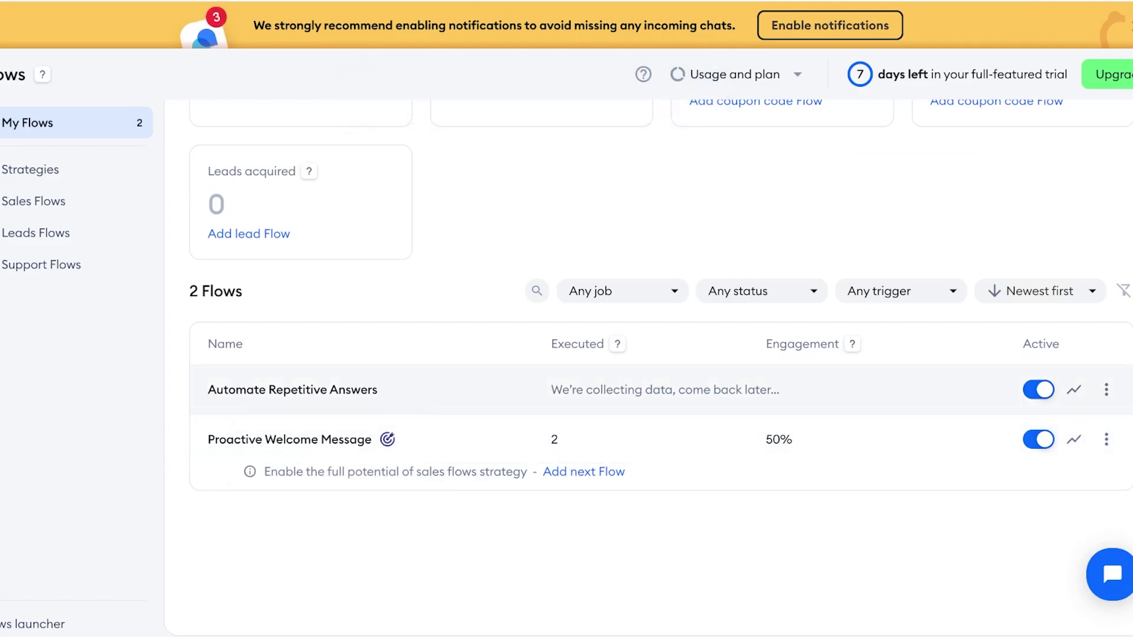
left_click(1074, 389)
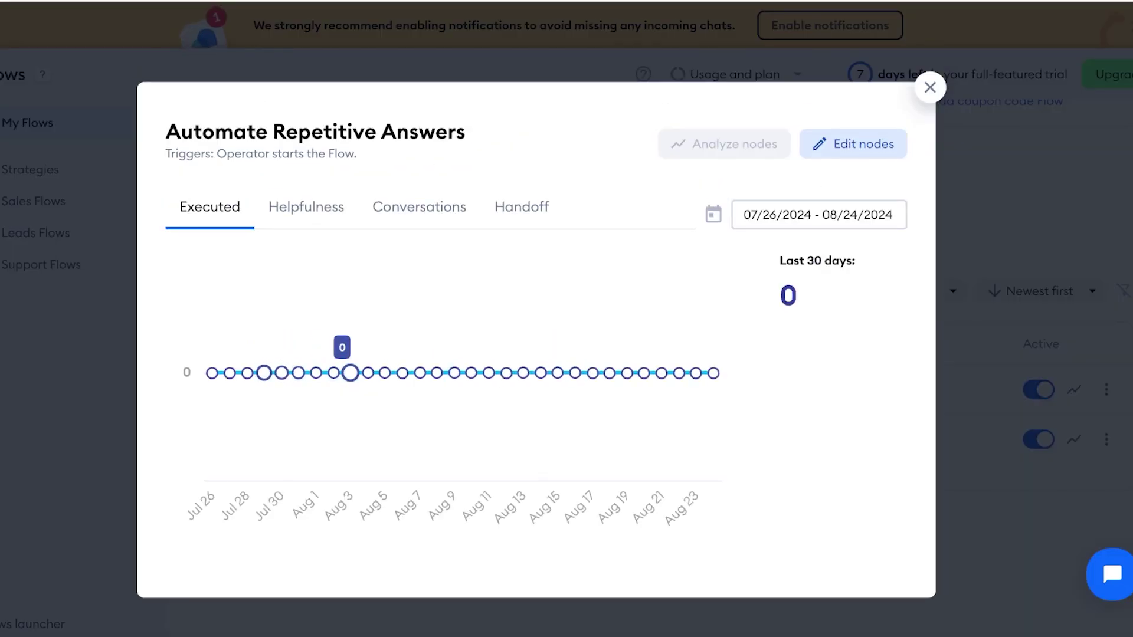
left_click(306, 207)
key("Escape")
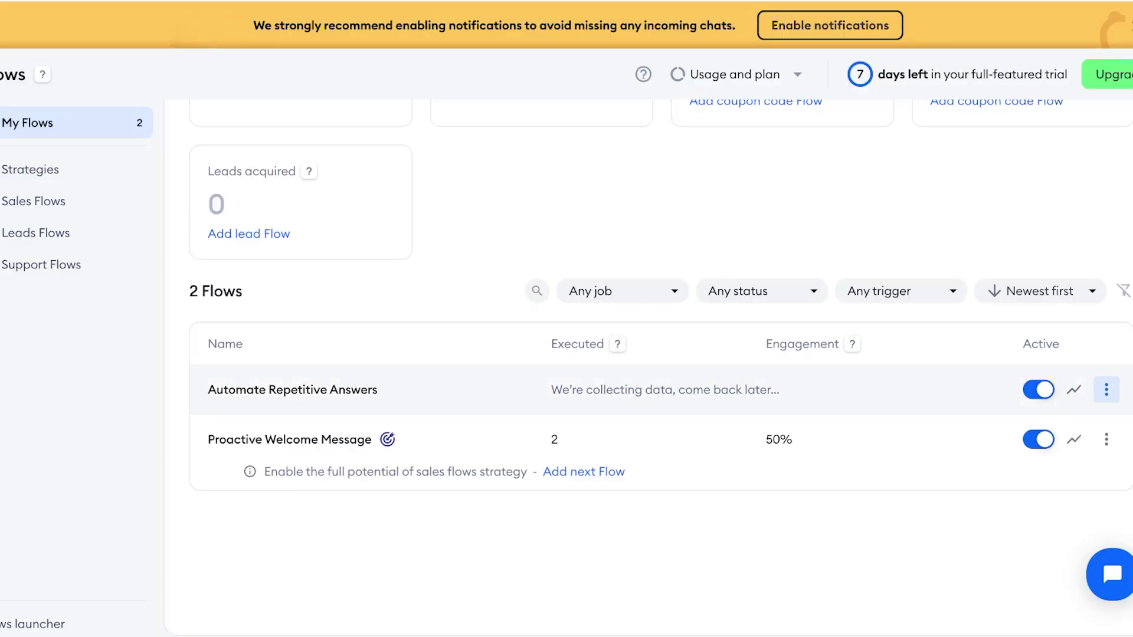
- Look over the new Flow's more-actions menu without choosing anything
left_click(1106, 390)
scroll(1003, 456, "down", 1)
scroll(649, 365, "down", 1)
key("Escape")
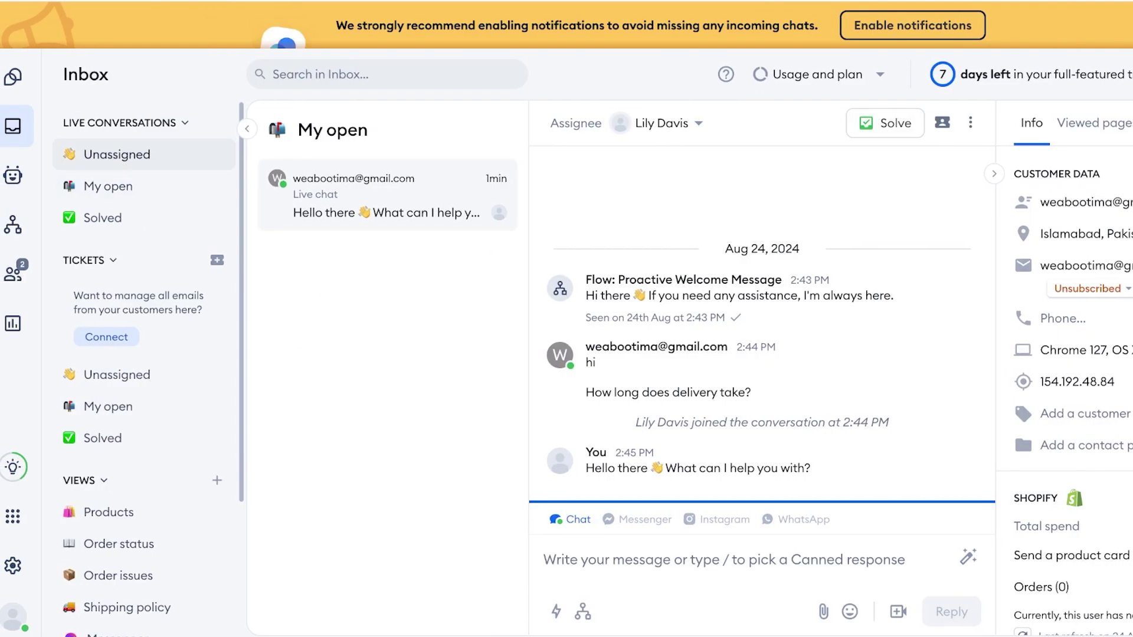
- Browse the Order status, Products and Order issues inbox views, ending on the empty Order issues view
scroll(141, 349, "down", 3)
left_click(118, 349)
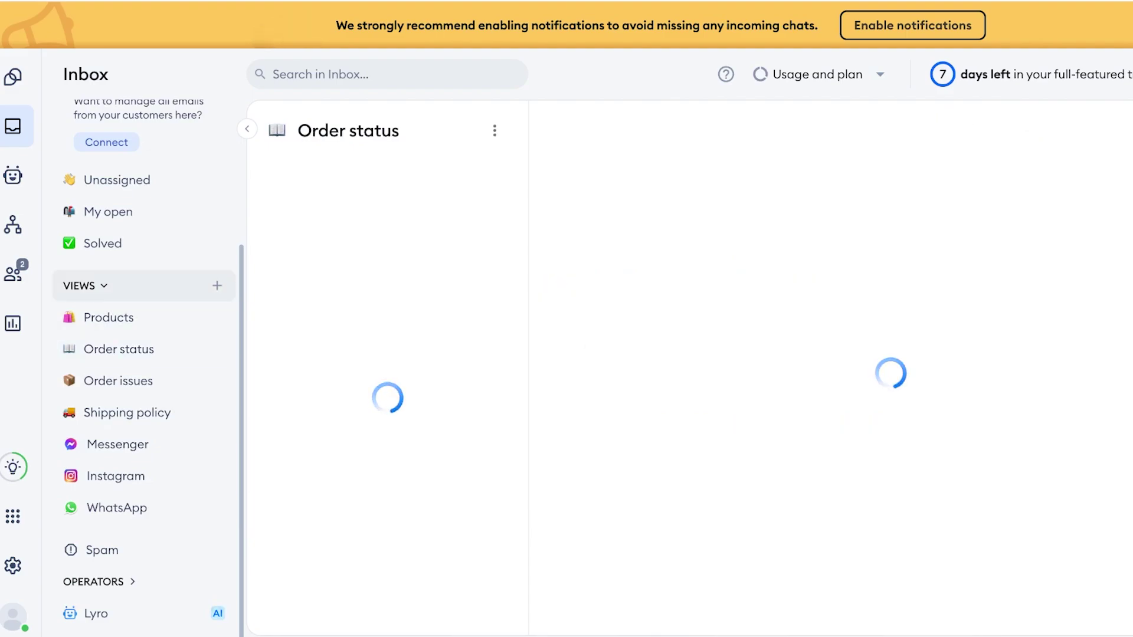
left_click(108, 317)
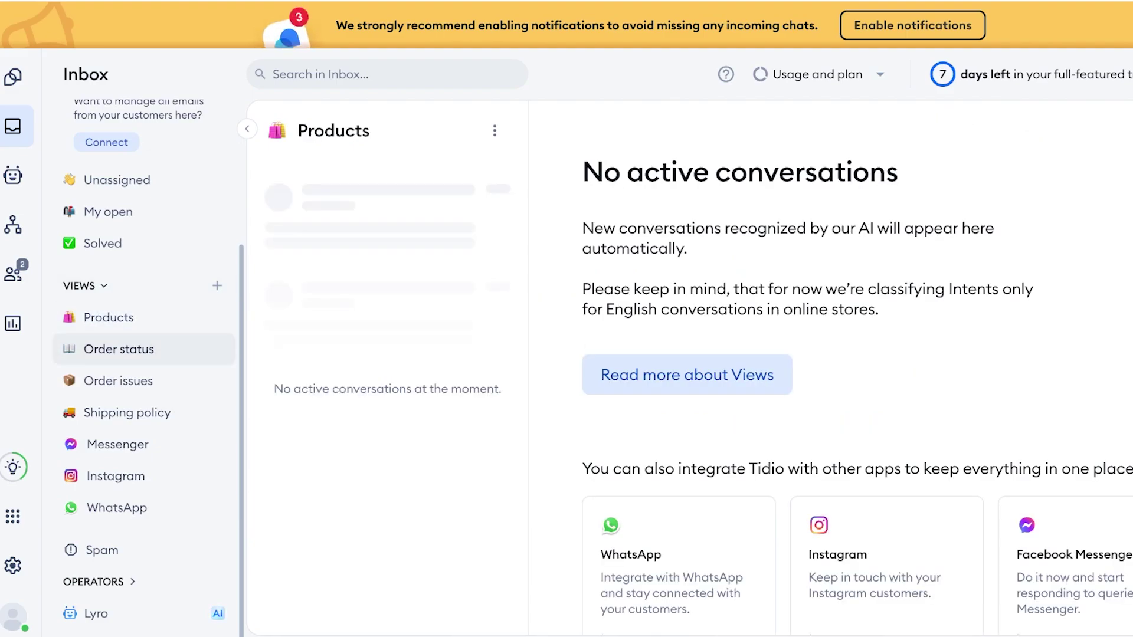
left_click(118, 380)
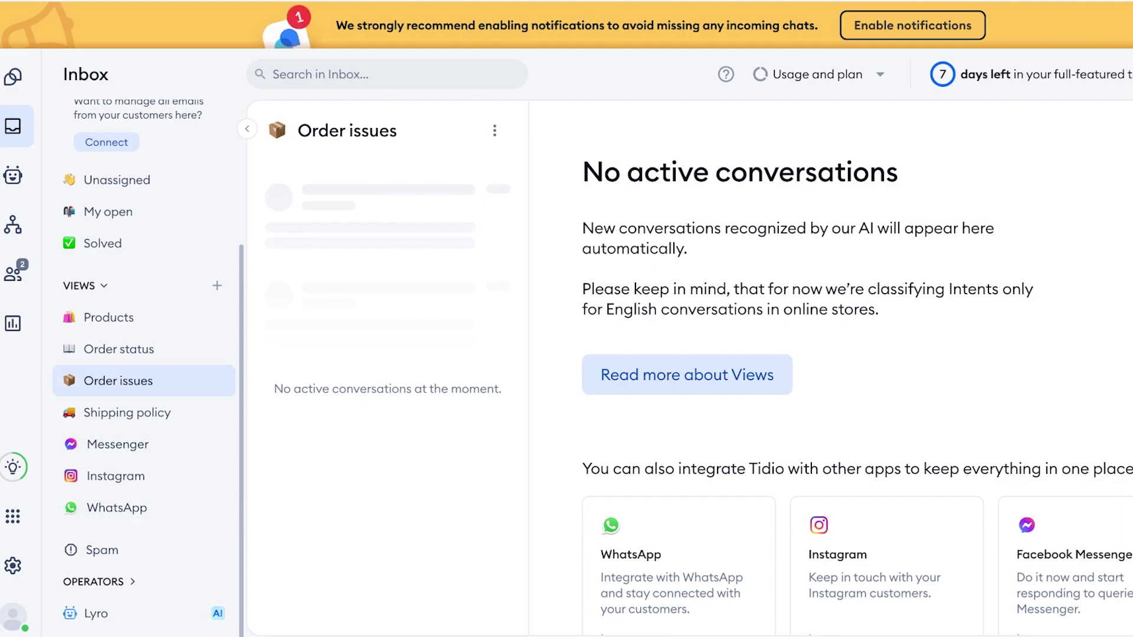
left_click(109, 317)
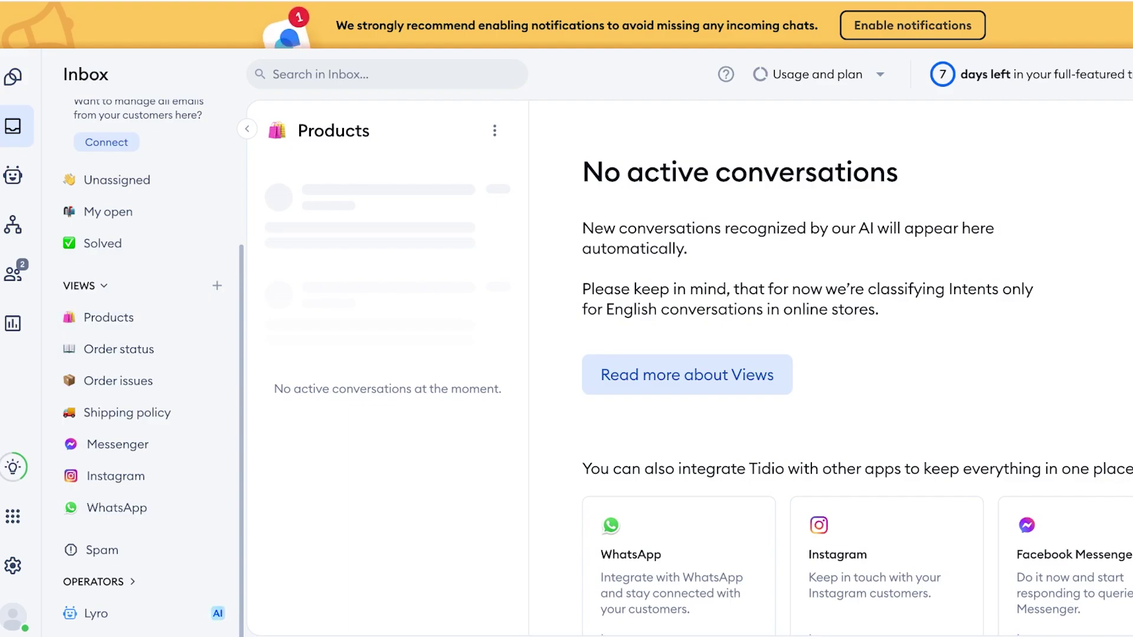
left_click(118, 381)
scroll(142, 354, "up", 1)
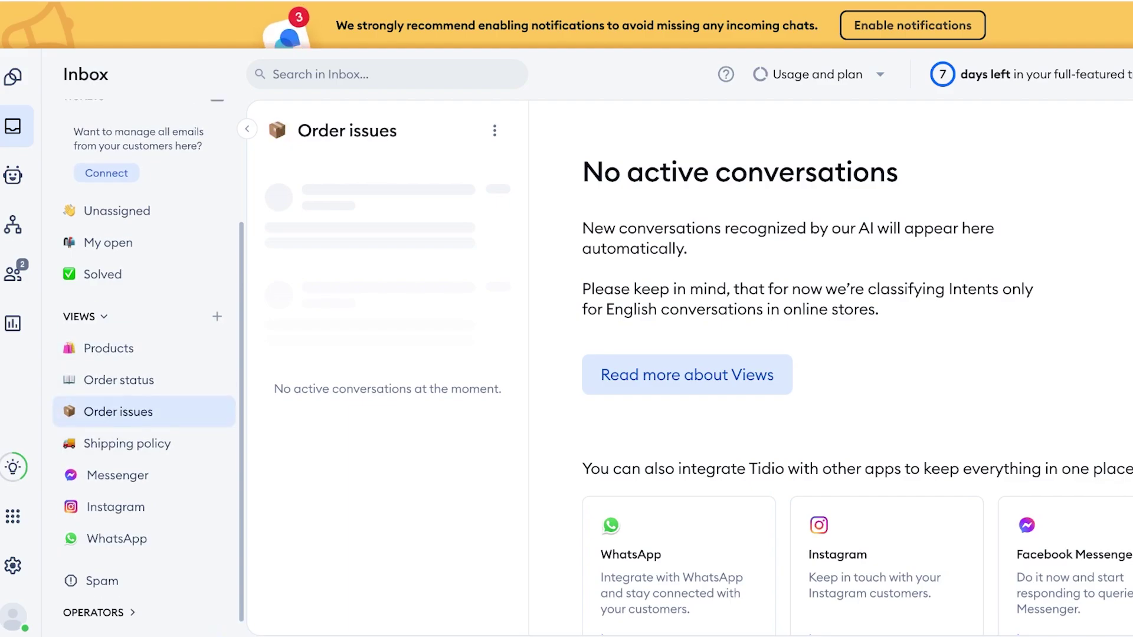